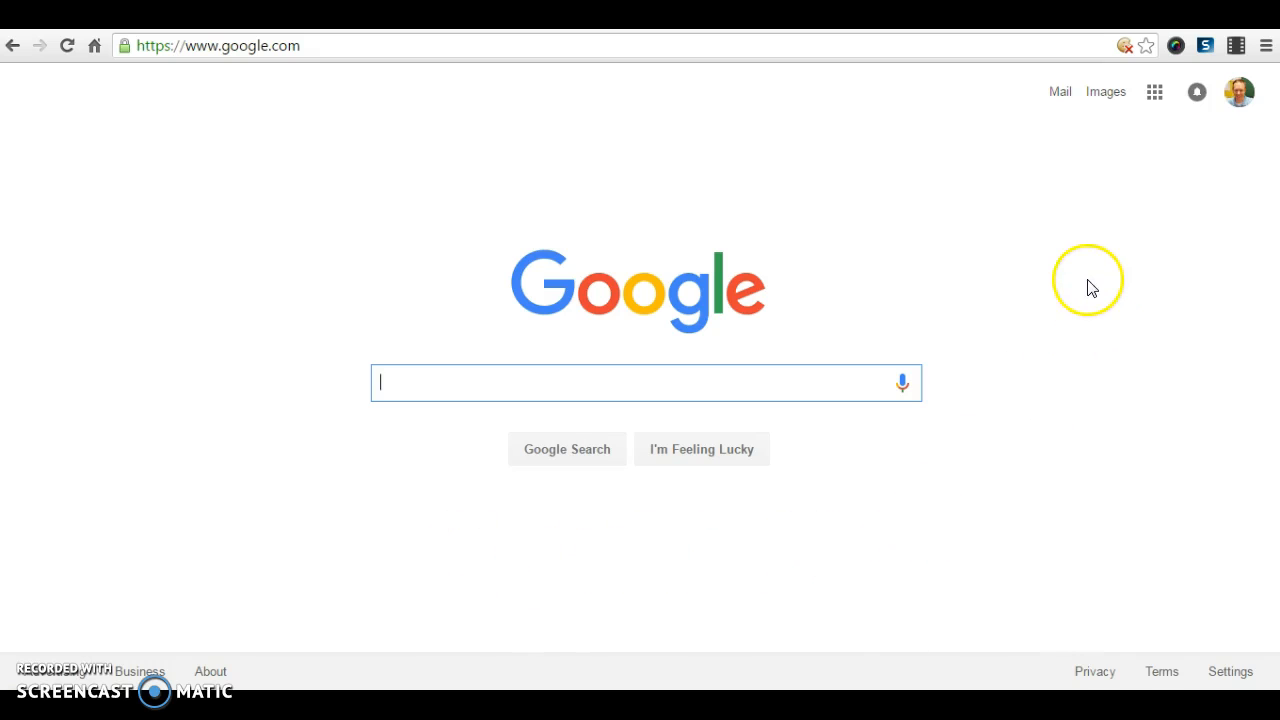
Step: Open Google Docs from the Google home page and look over the new-document options and recent files
click(1156, 96)
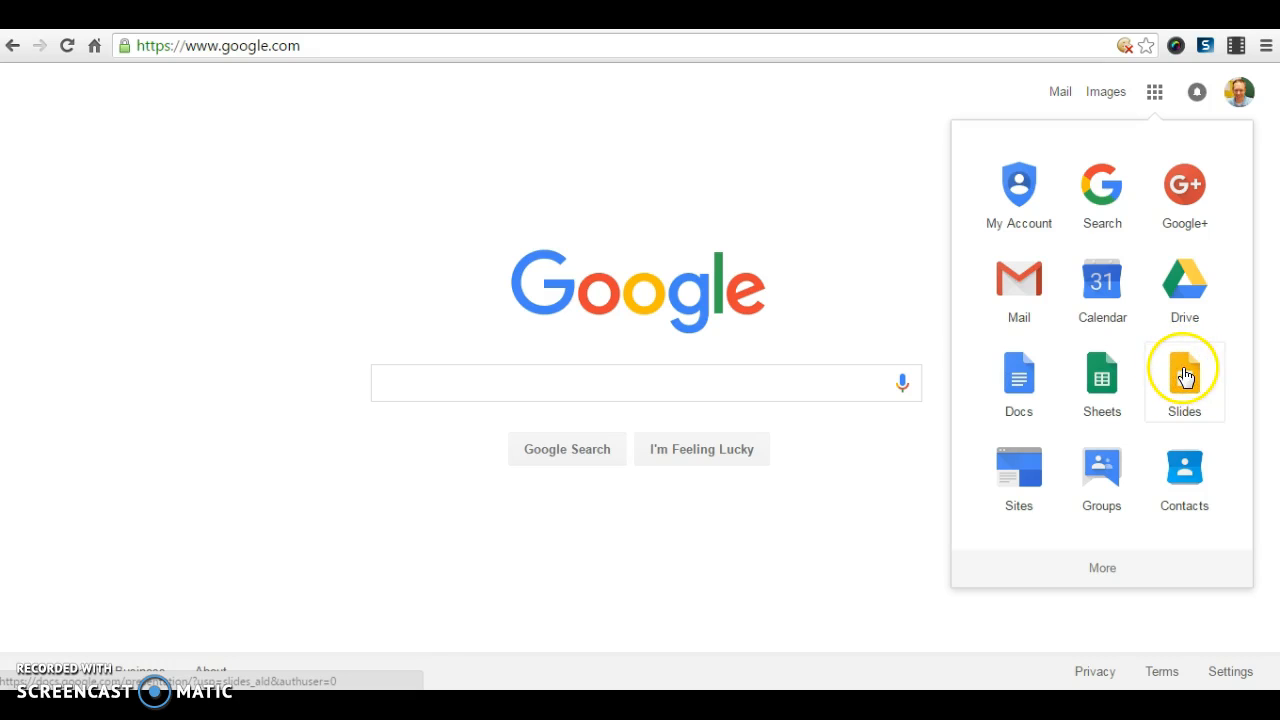
click(1018, 385)
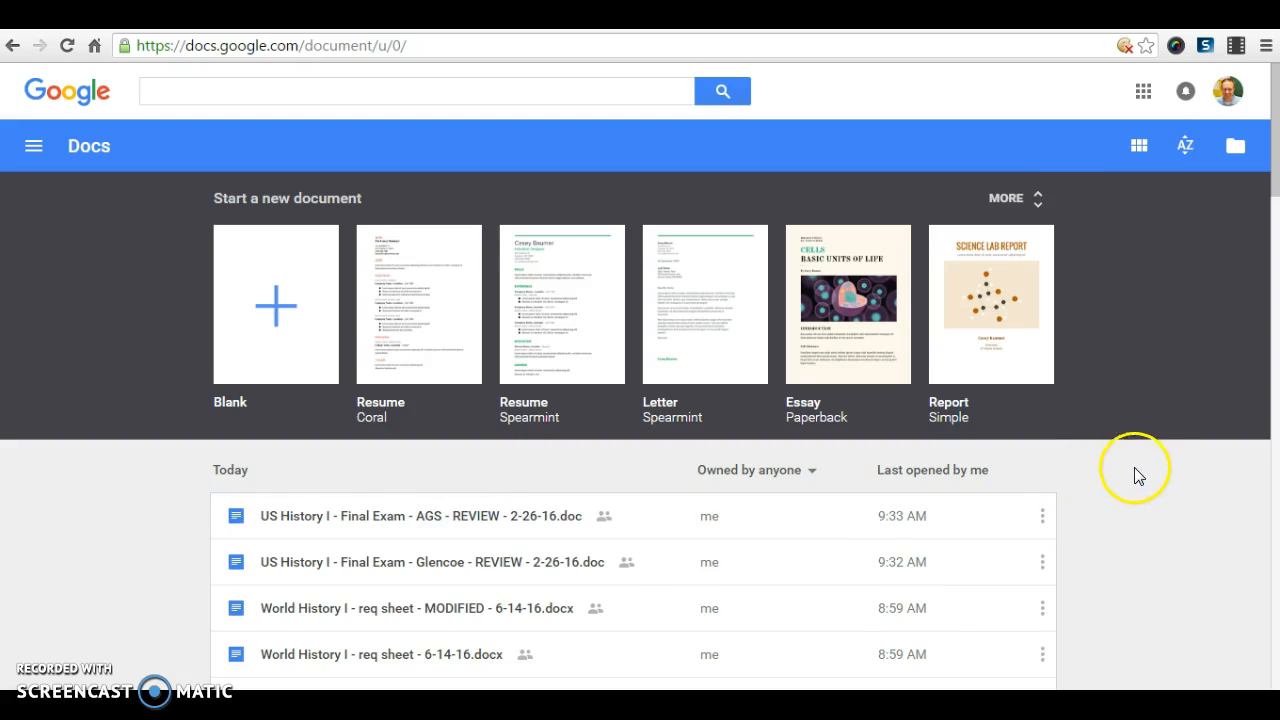
scroll(1128, 480, down, 1)
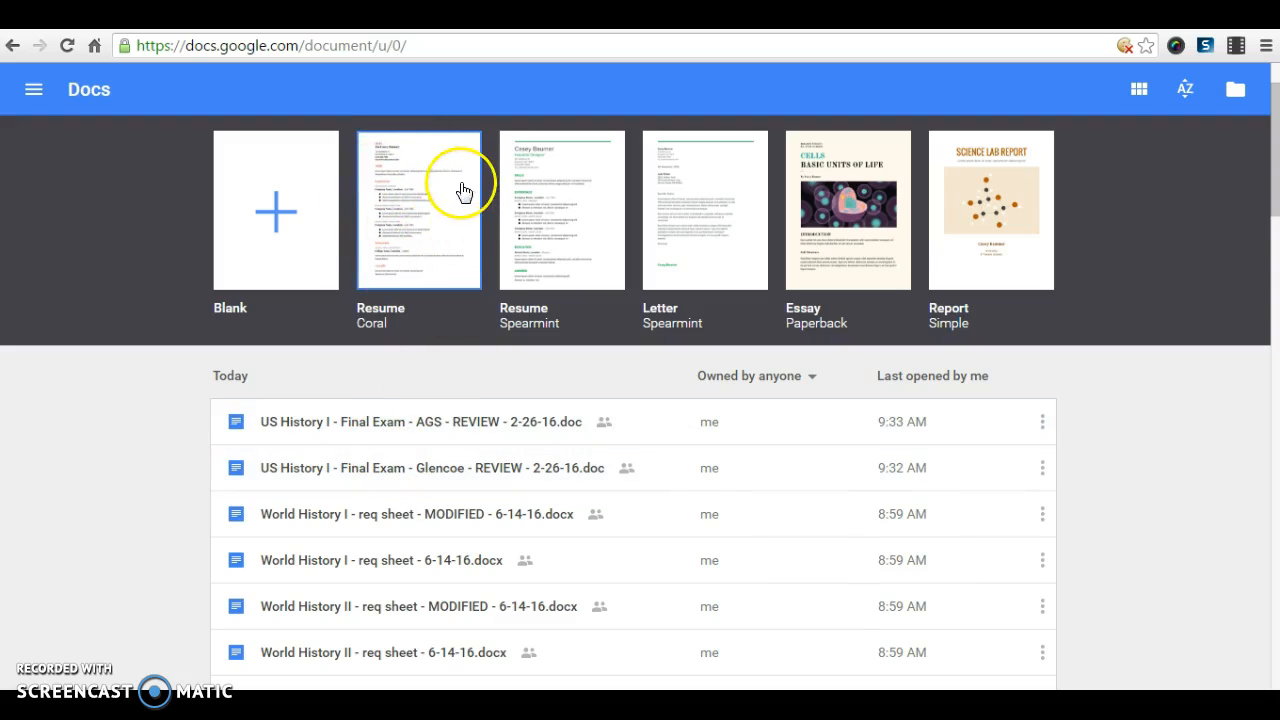
scroll(1128, 410, up, 1)
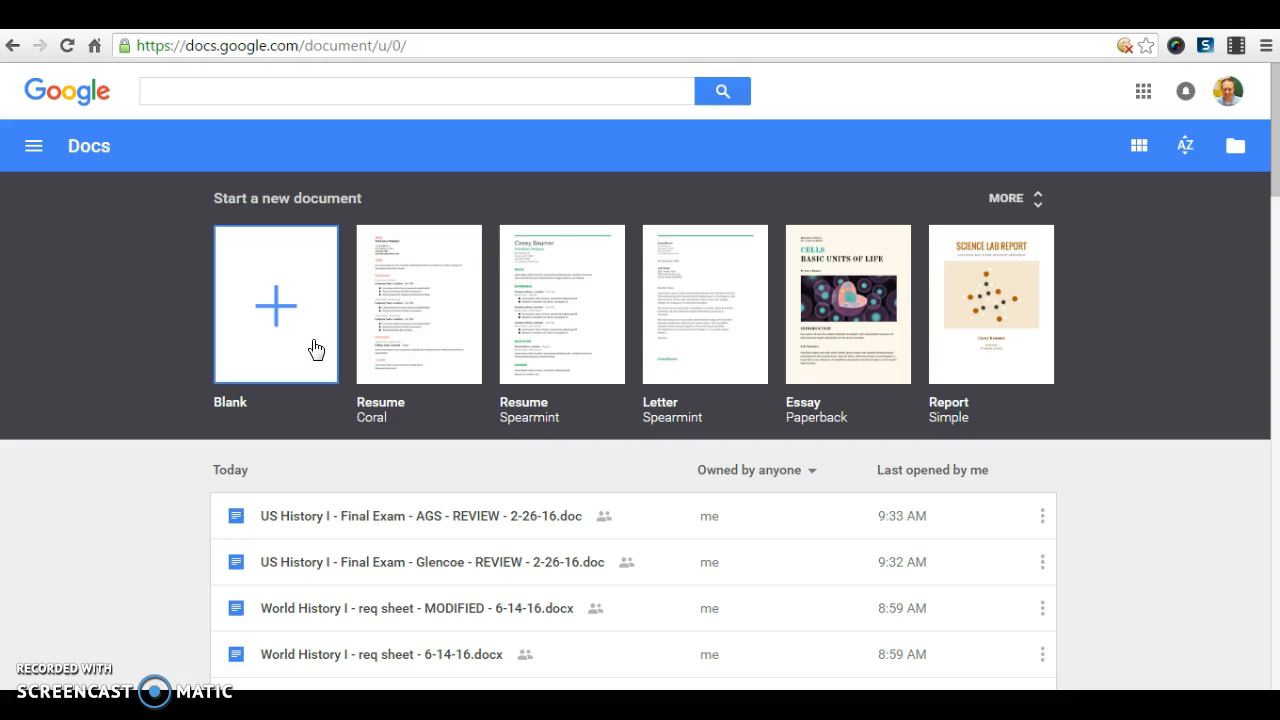
Step: Expand the full template gallery and examine its resume, letter and education templates
click(1038, 205)
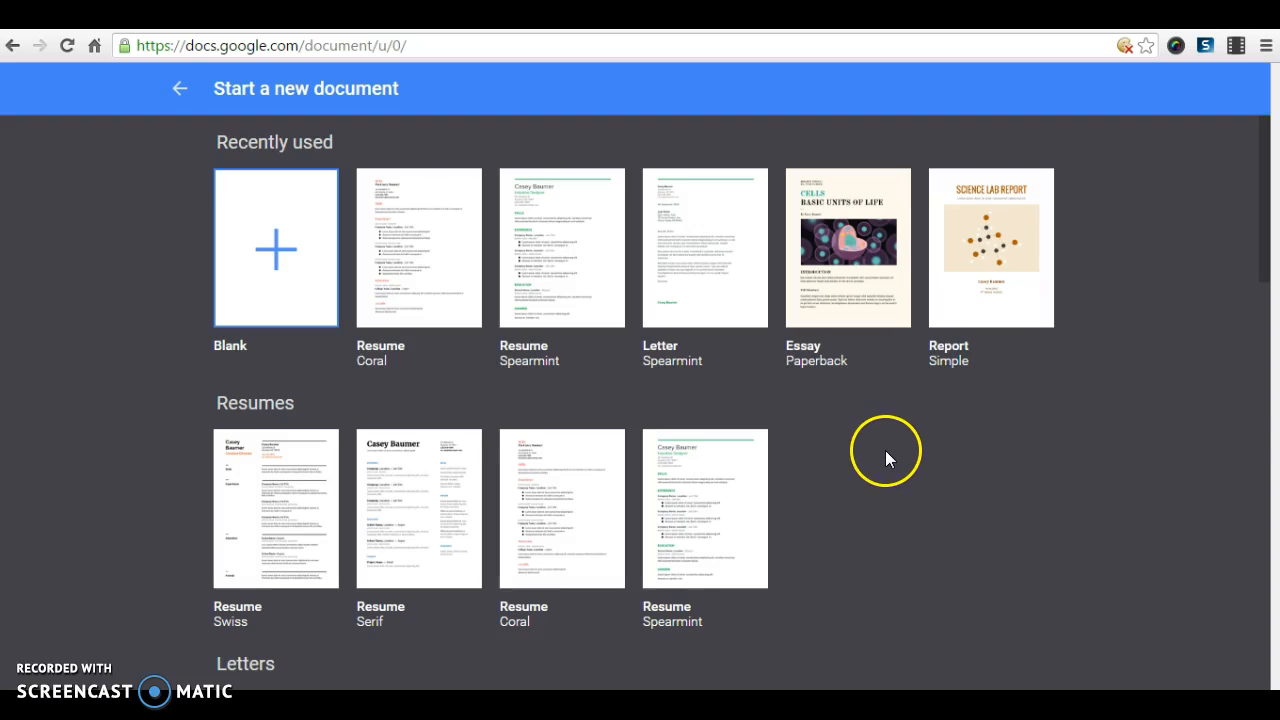
scroll(886, 455, down, 1)
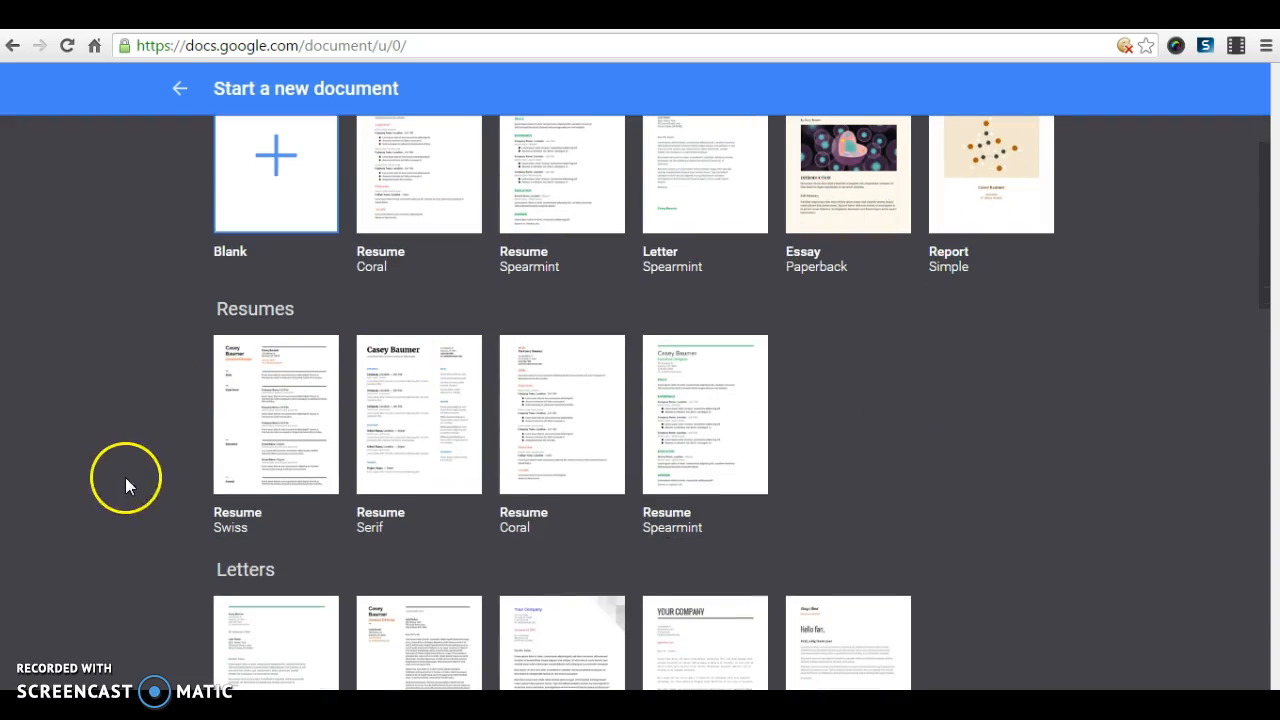
scroll(186, 406, down, 1)
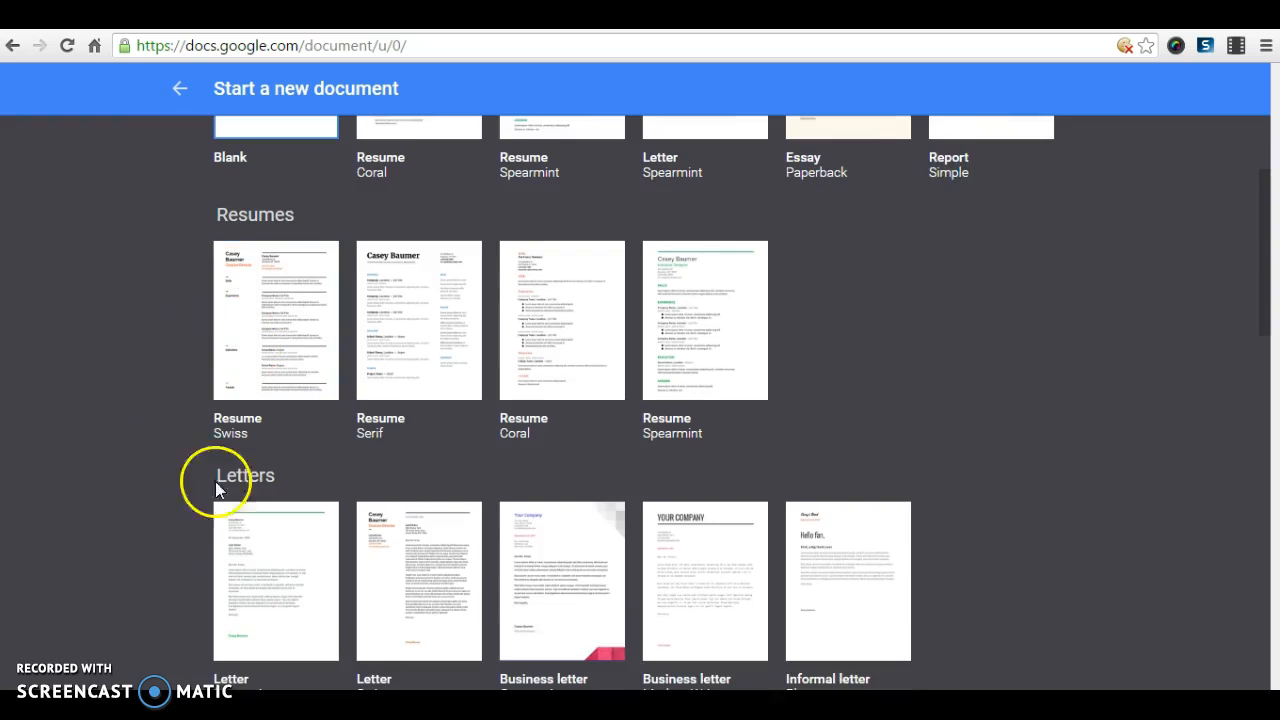
scroll(170, 526, down, 3)
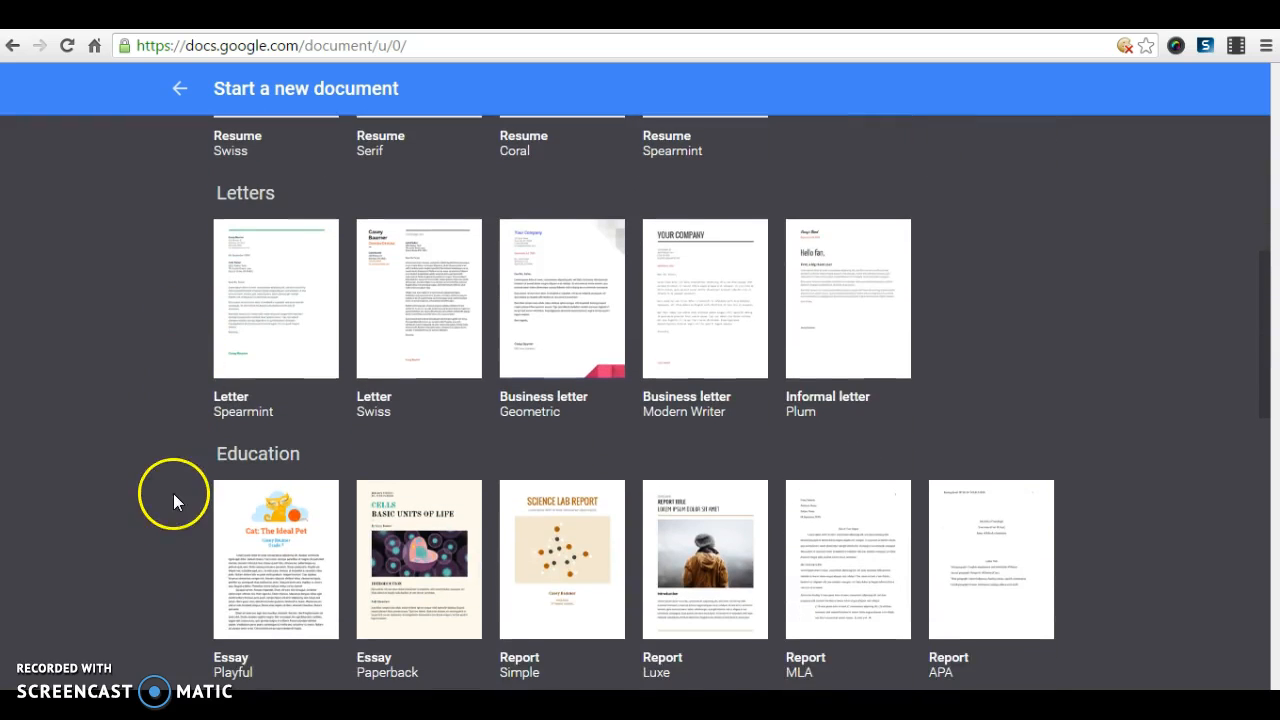
scroll(200, 545, up, 4)
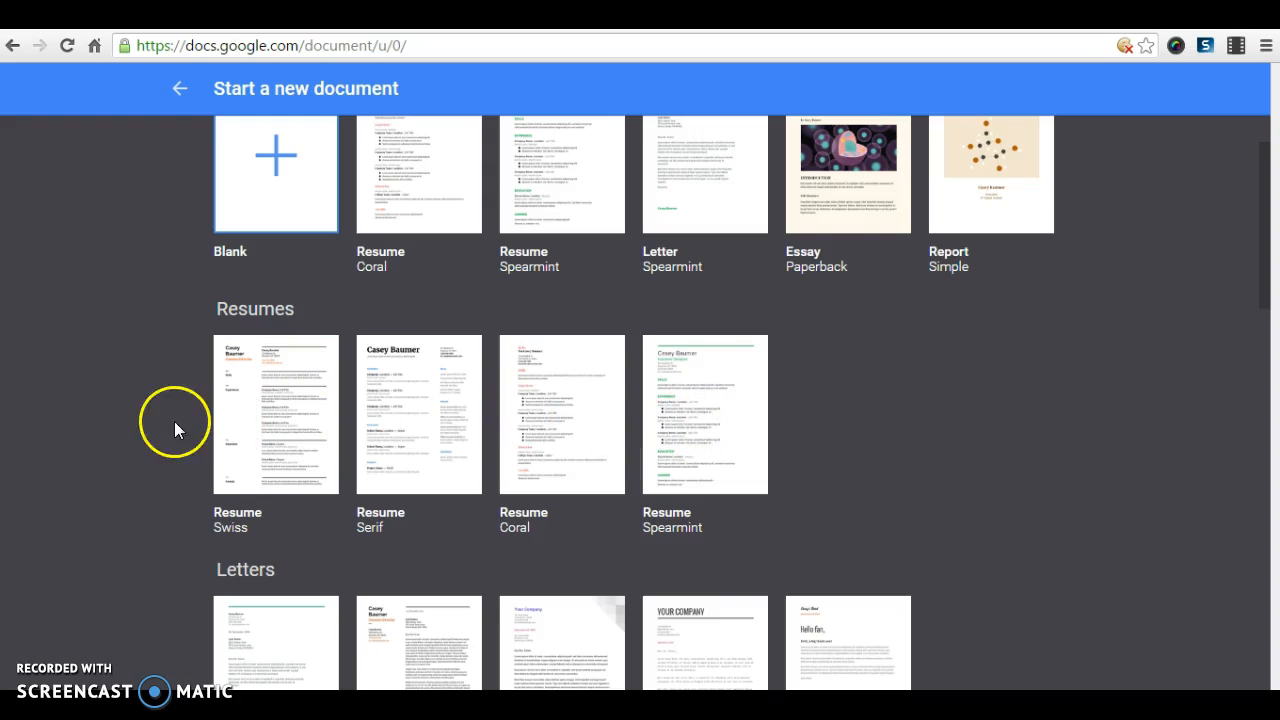
scroll(196, 468, up, 1)
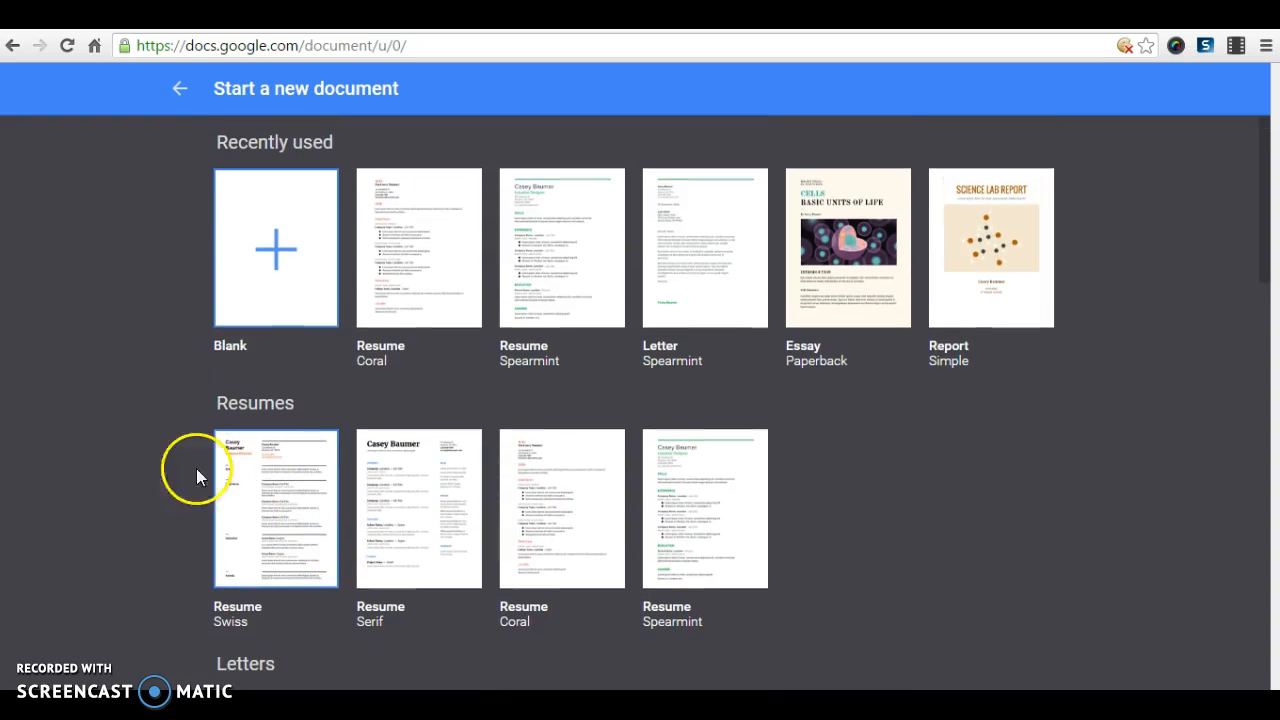
Step: Create a blank document and start a new file from a template from within it
click(277, 251)
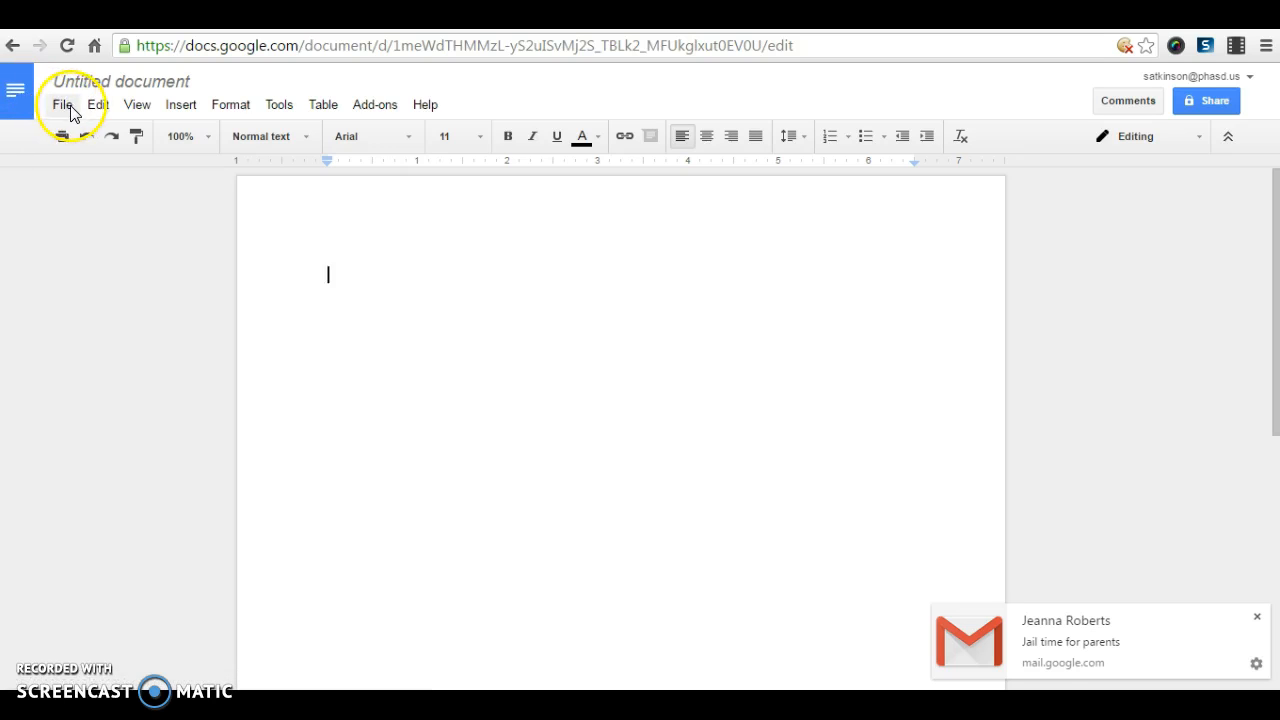
click(66, 108)
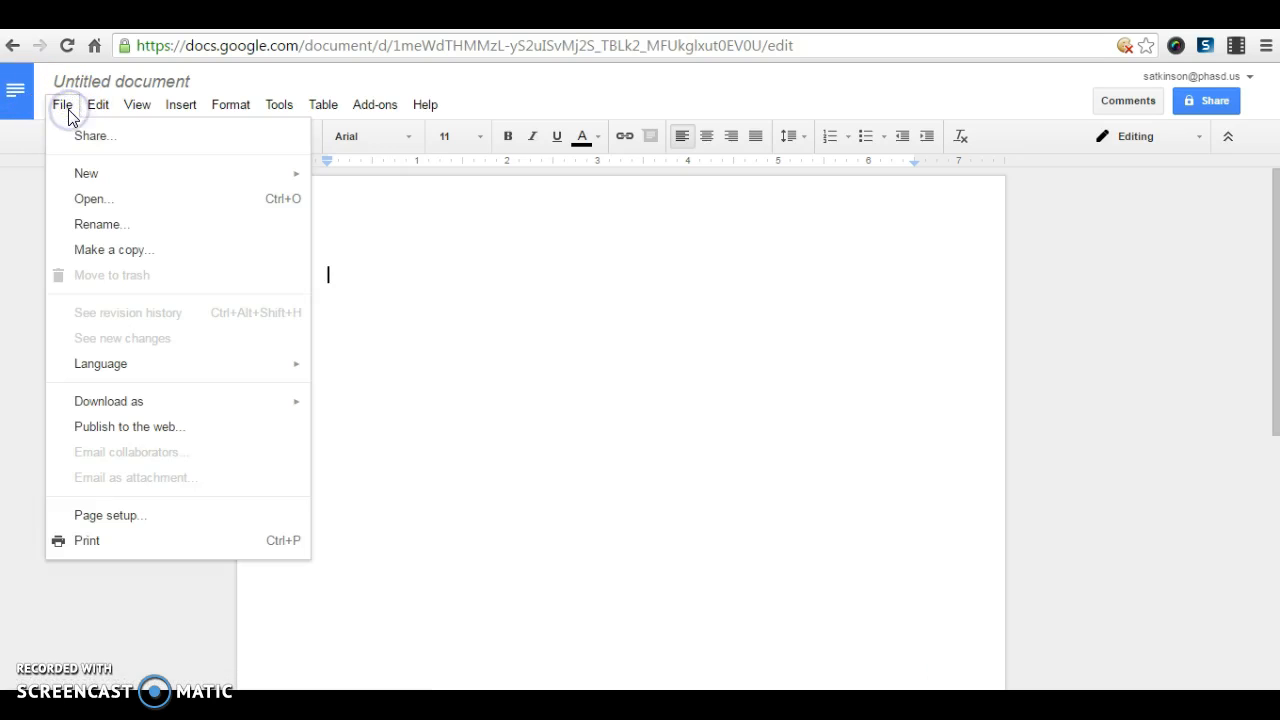
mouse_move(234, 181)
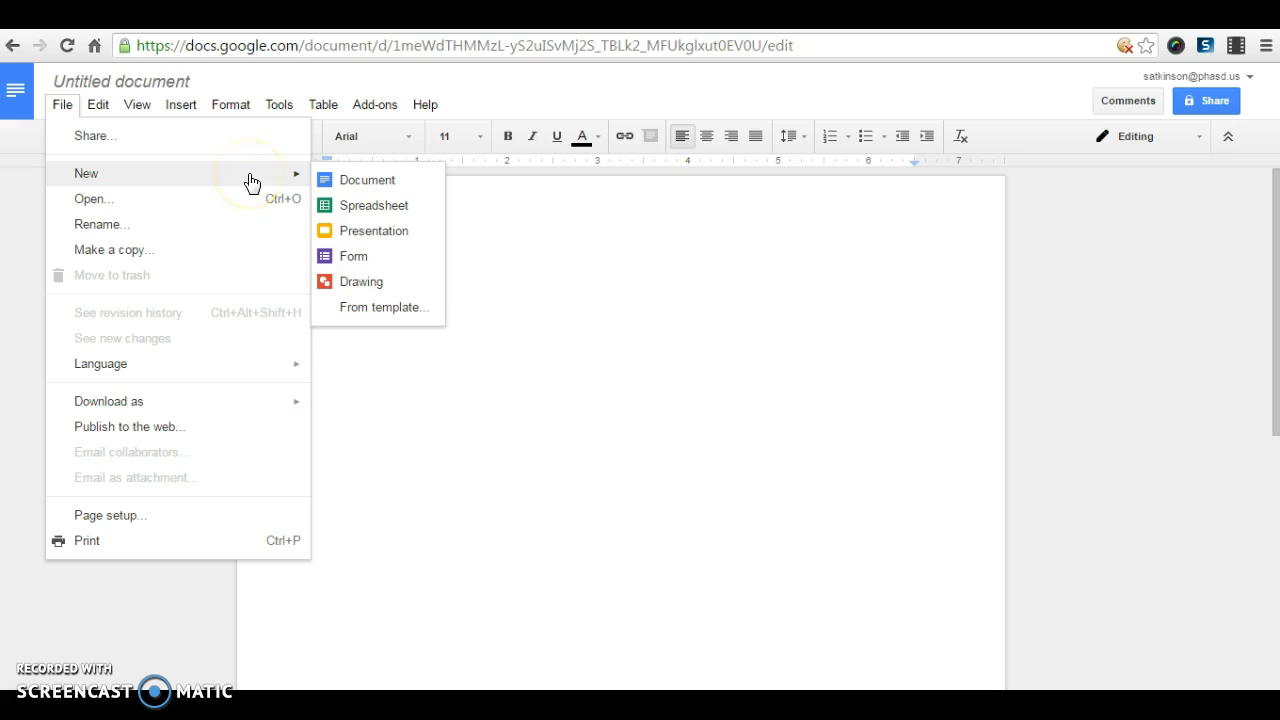
click(394, 312)
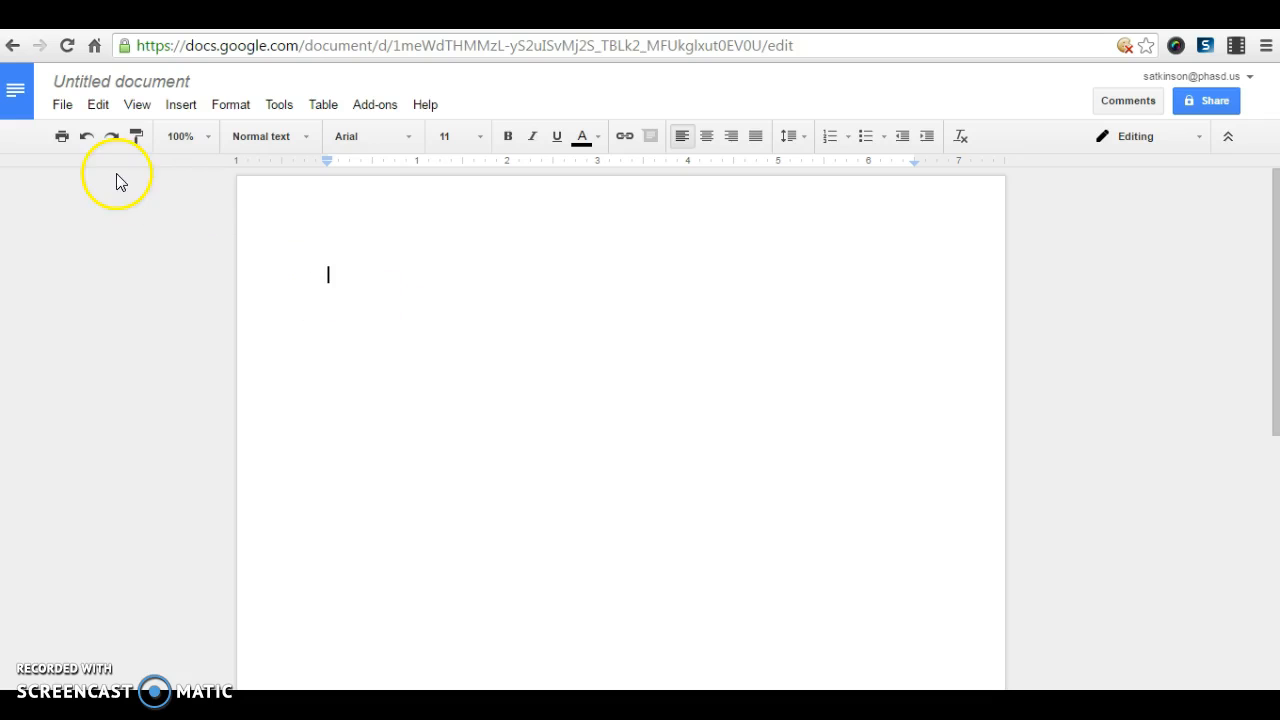
Step: Return to the Docs home page and open the most recently opened Resume document
click(15, 92)
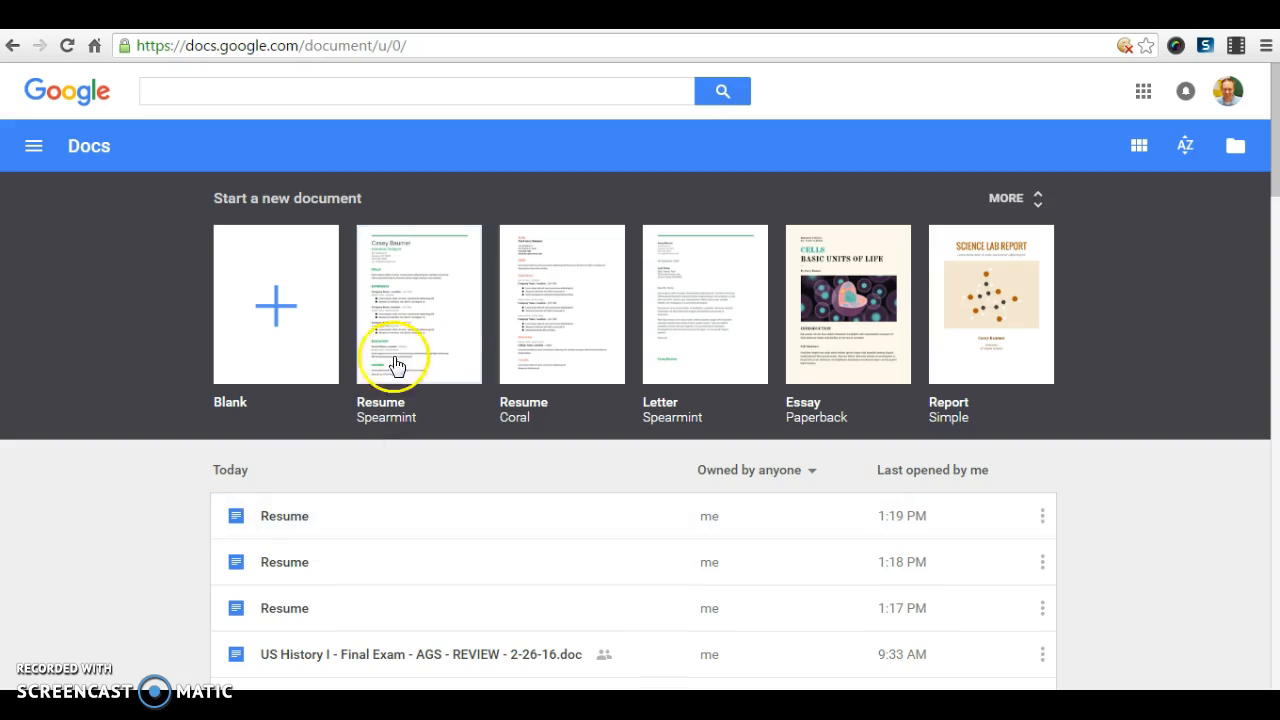
click(288, 528)
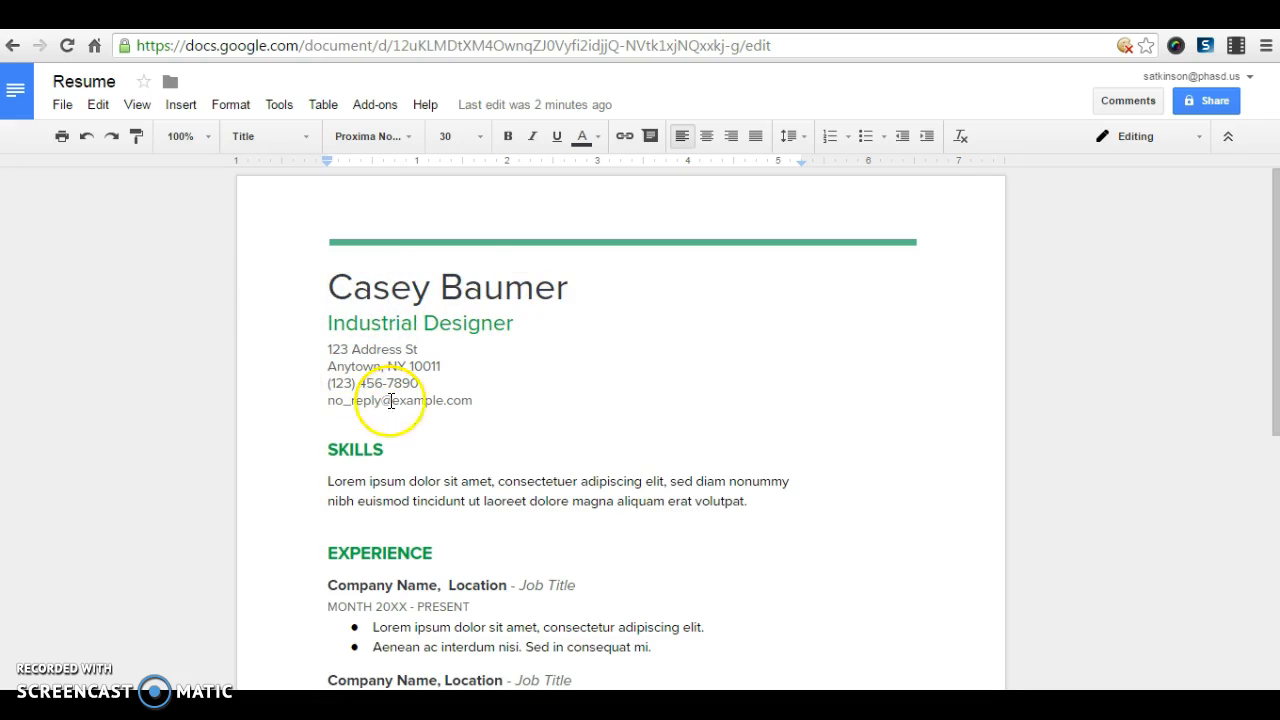
Step: Examine the resume's contact block, Skills, Experience, Education and Awards sections, including the parts of the first Experience entry's heading
scroll(745, 403, down, 6)
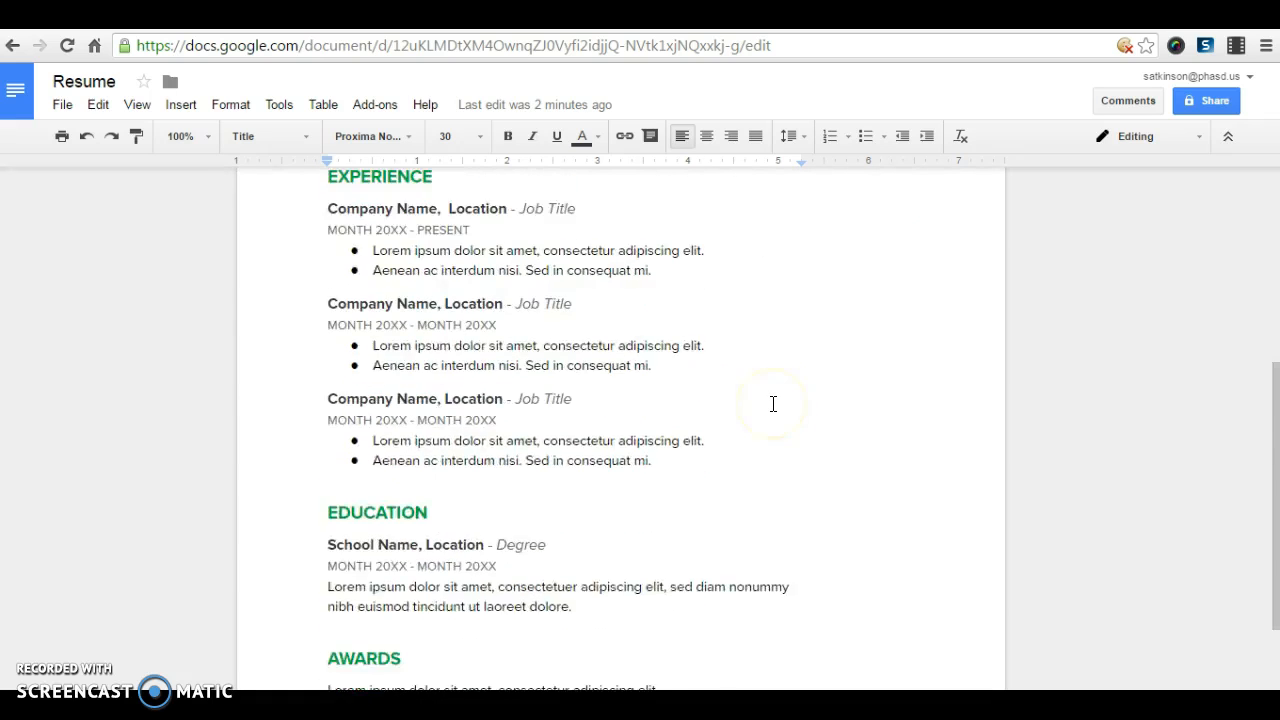
scroll(722, 446, up, 2)
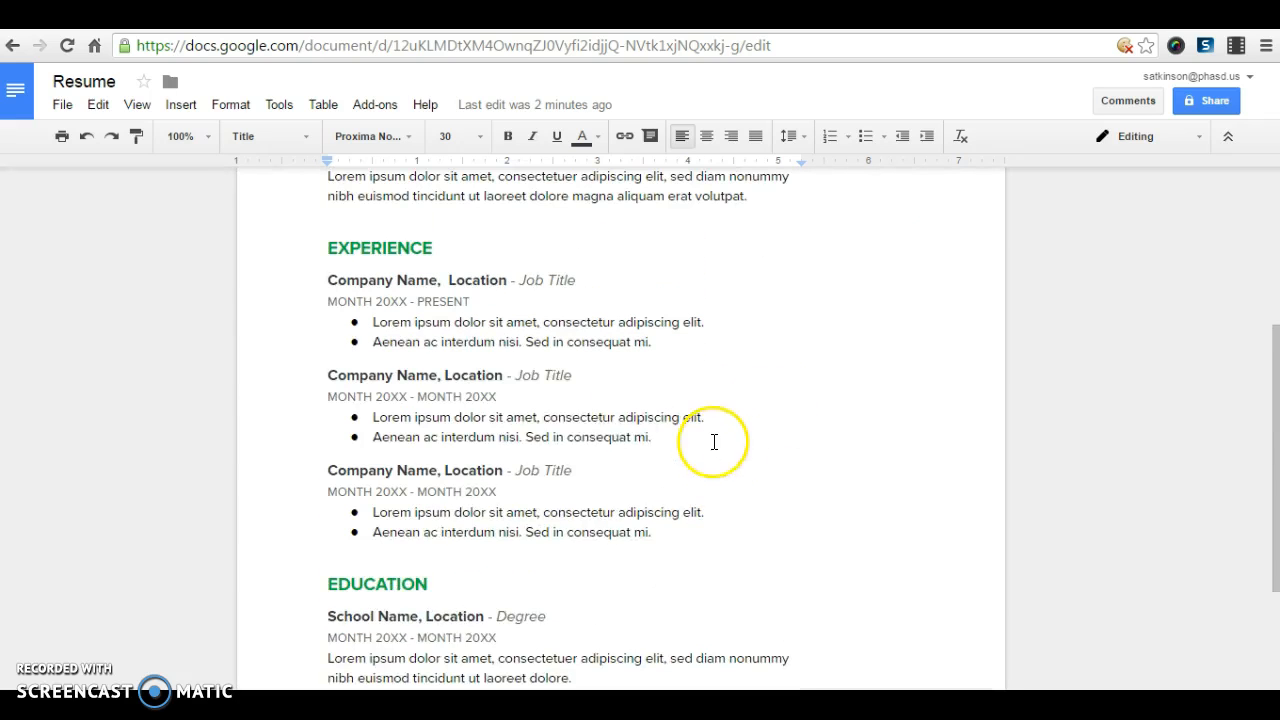
scroll(470, 337, up, 2)
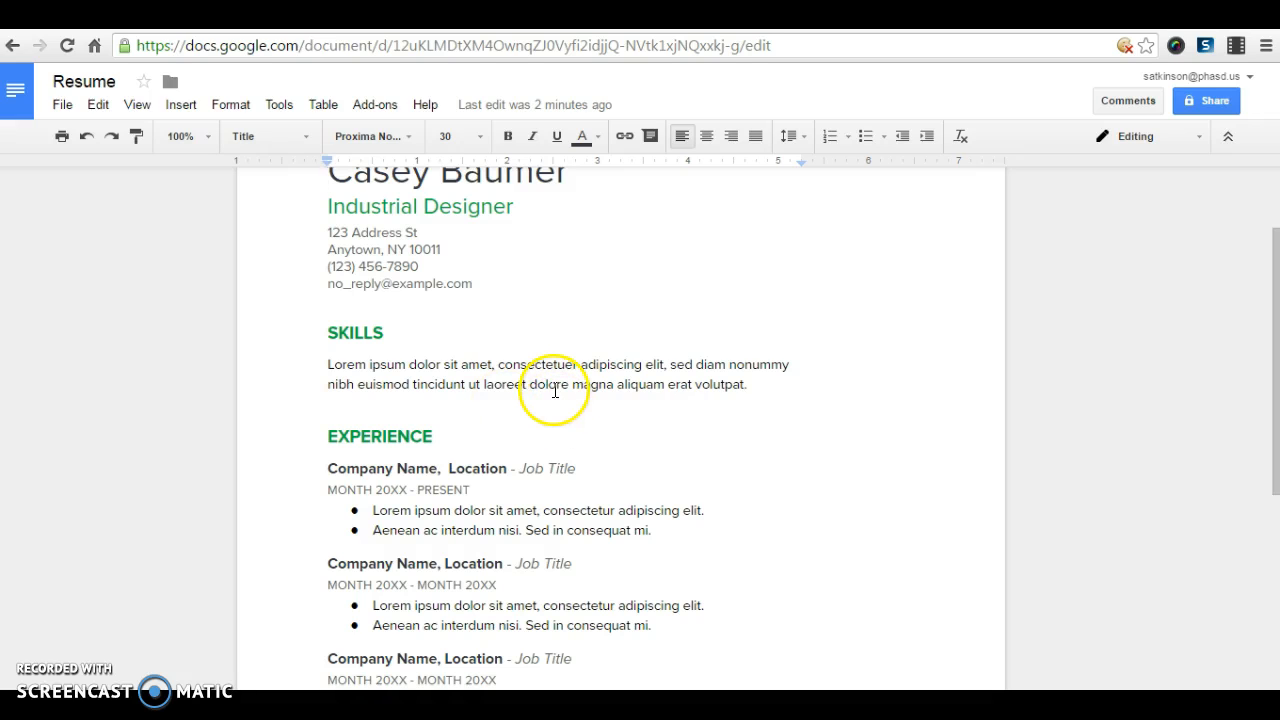
scroll(524, 392, up, 1)
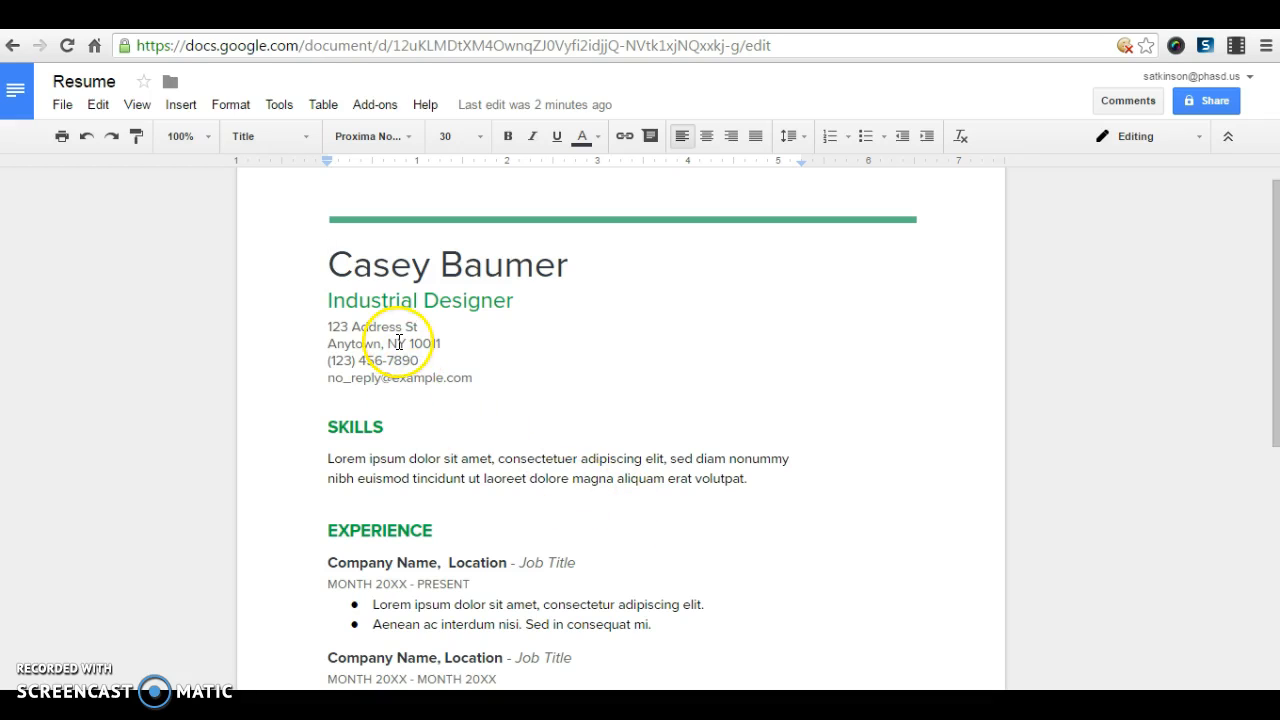
scroll(528, 470, down, 2)
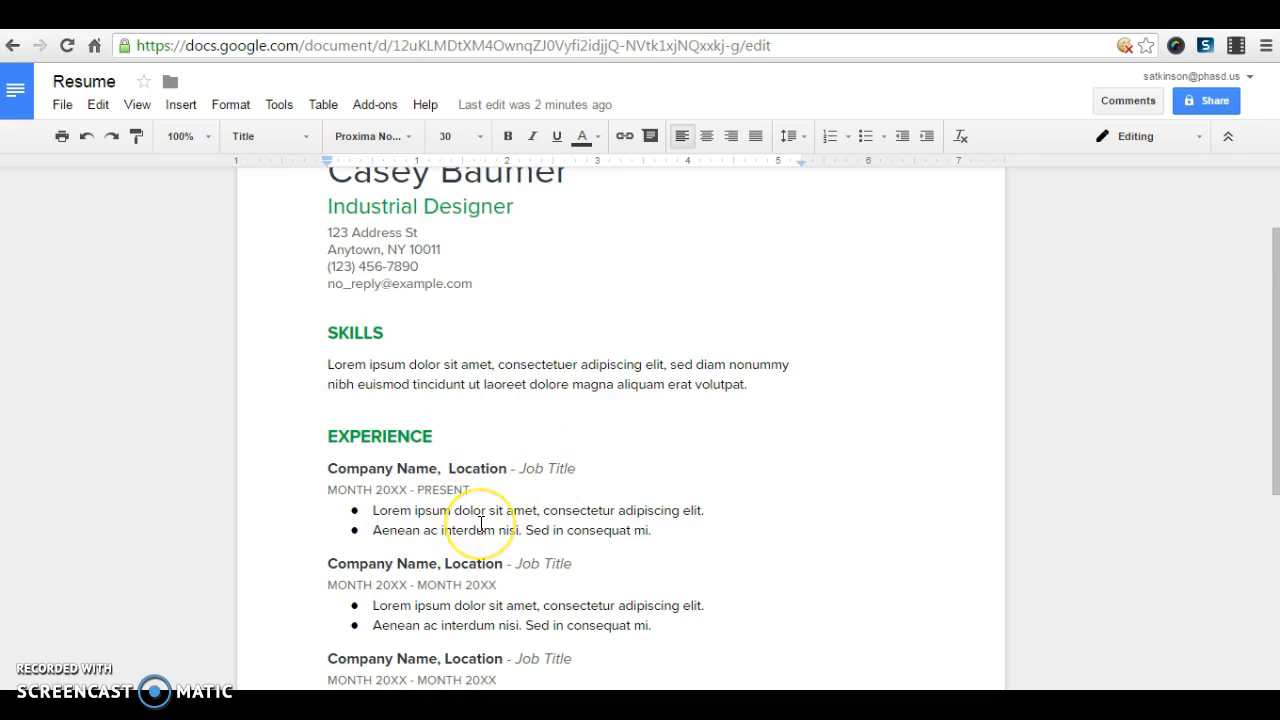
scroll(481, 522, down, 2)
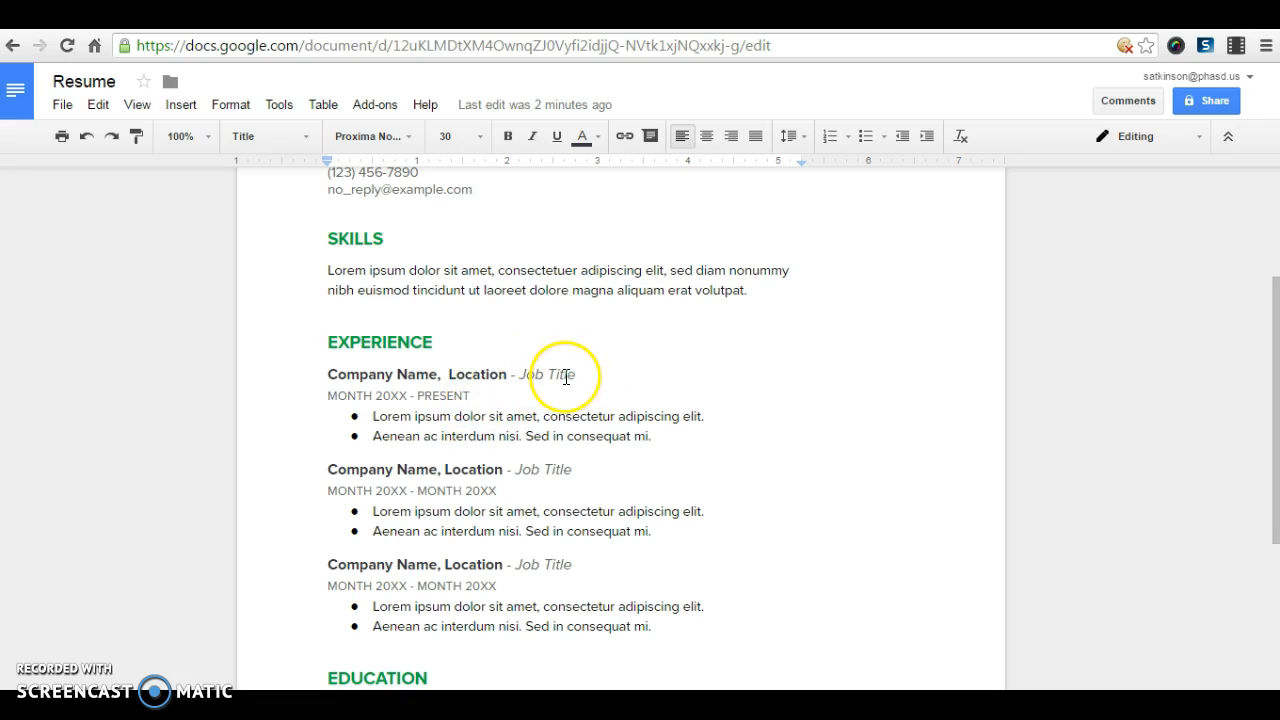
drag(582, 374, 322, 378)
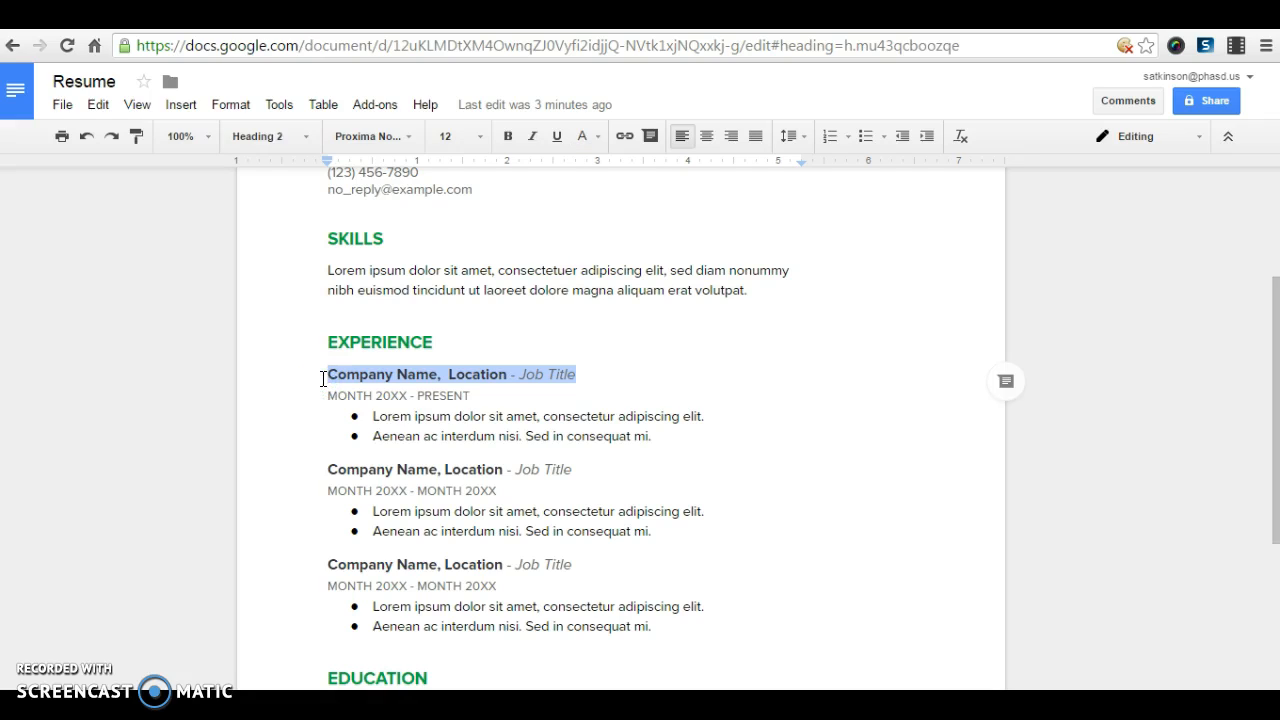
drag(325, 377, 383, 372)
drag(384, 376, 480, 380)
drag(480, 380, 511, 380)
click(511, 380)
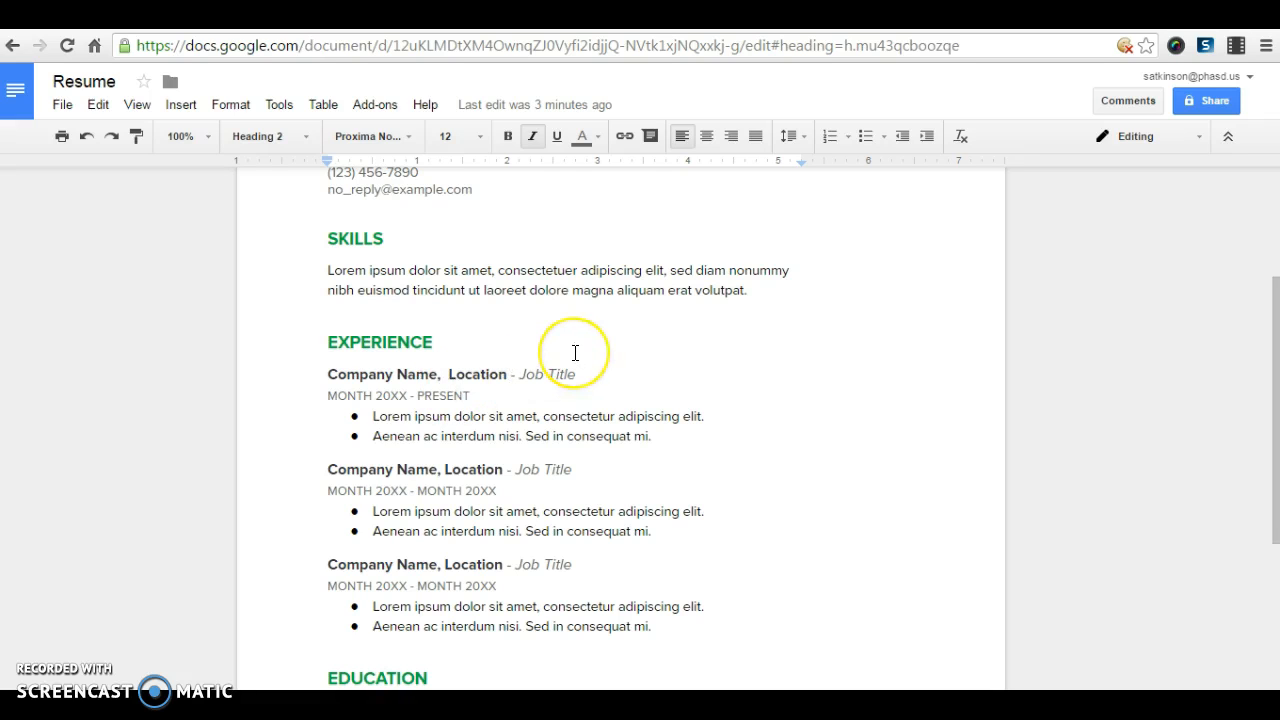
scroll(575, 352, down, 2)
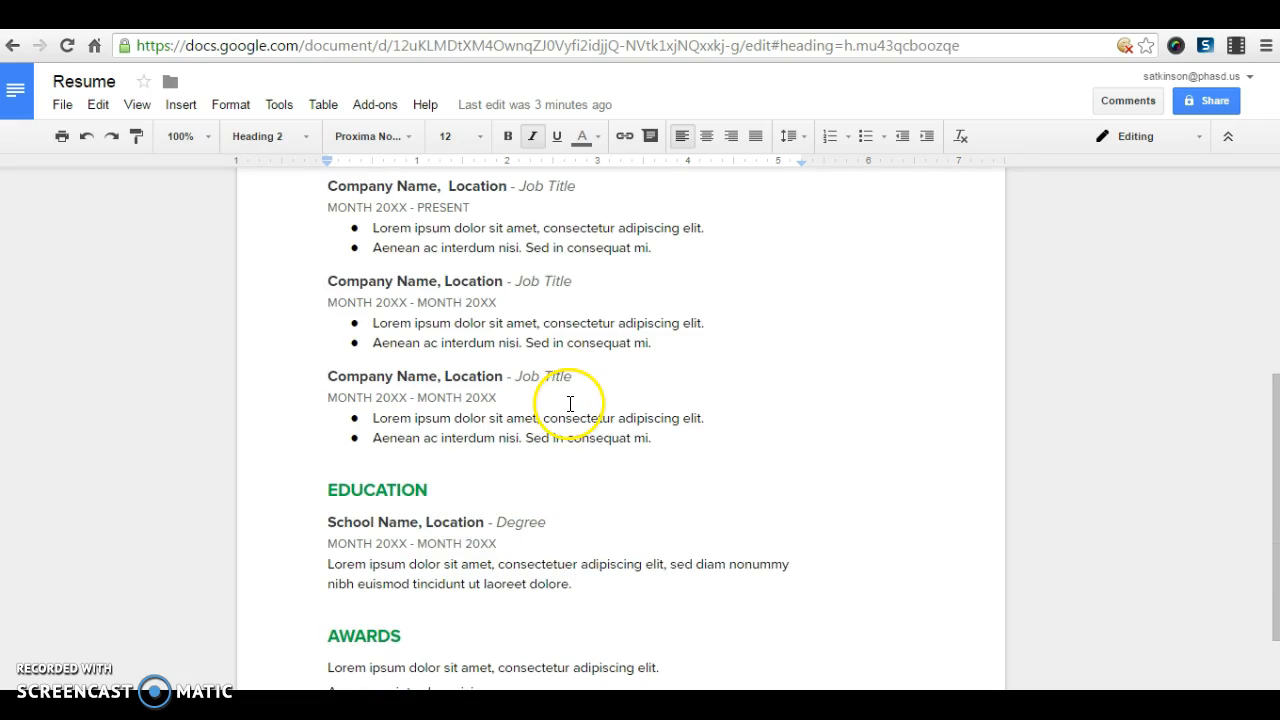
scroll(520, 408, down, 1)
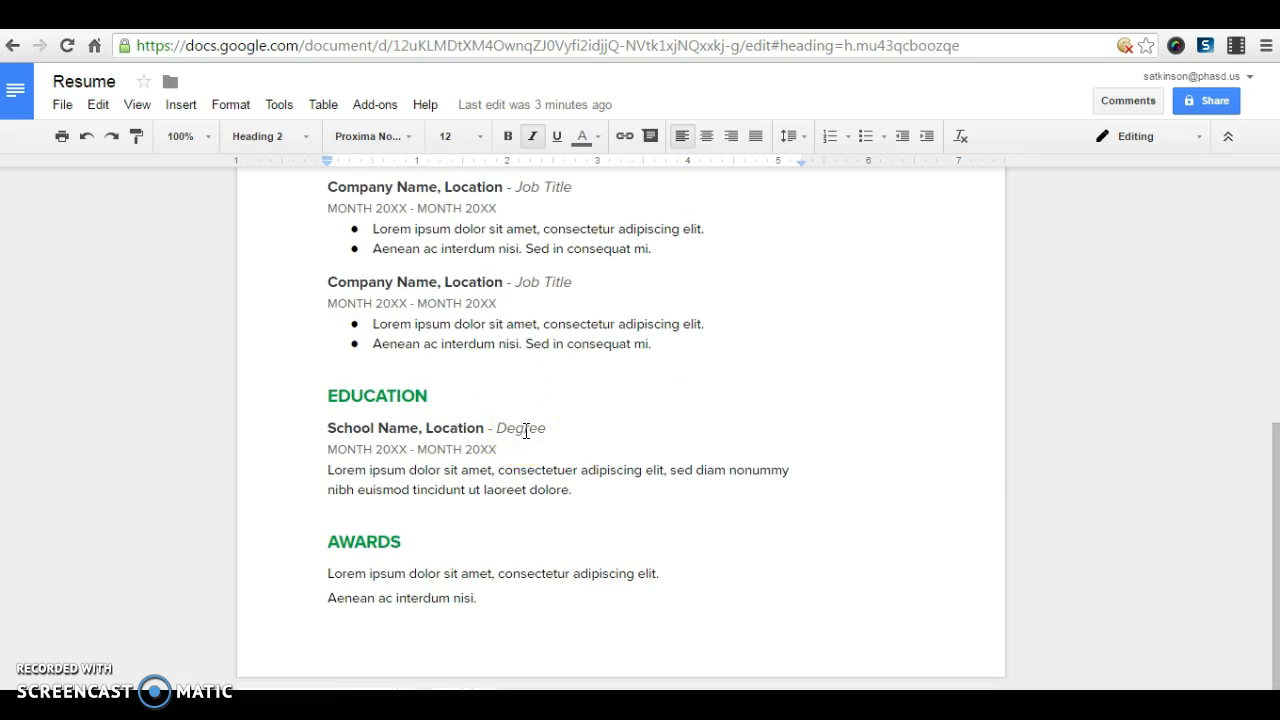
scroll(525, 431, up, 5)
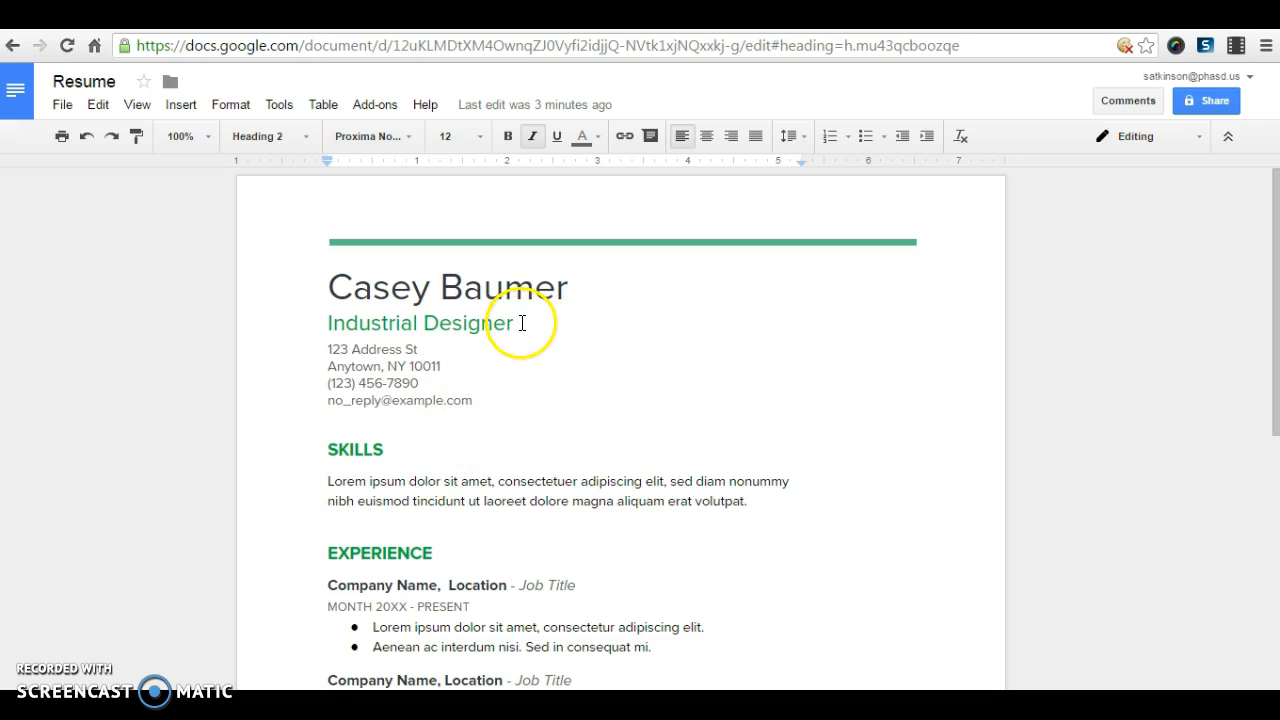
Step: Delete the "Industrial Designer" line beneath the name so that the address follows directly
drag(516, 323, 322, 323)
key(BackSpace)
key(BackSpace)
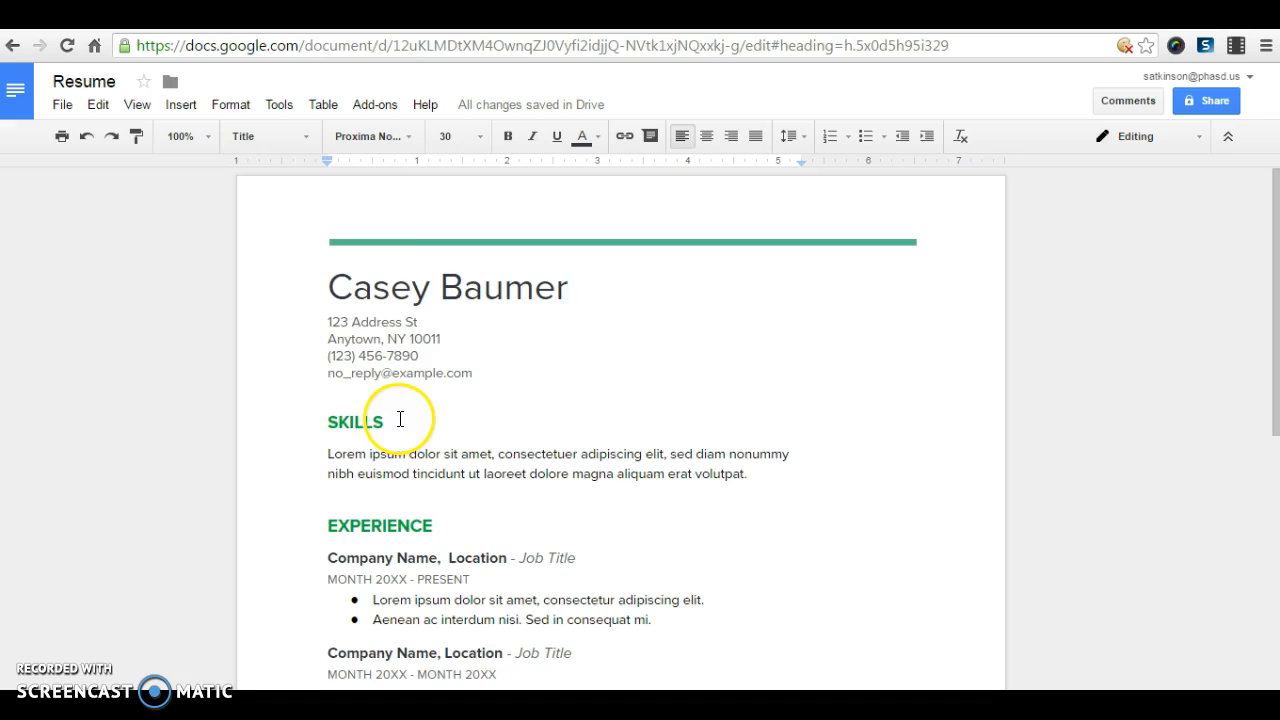
Step: Replace the SKILLS heading with "OBJECTIVE"
scroll(400, 420, down, 1)
click(388, 330)
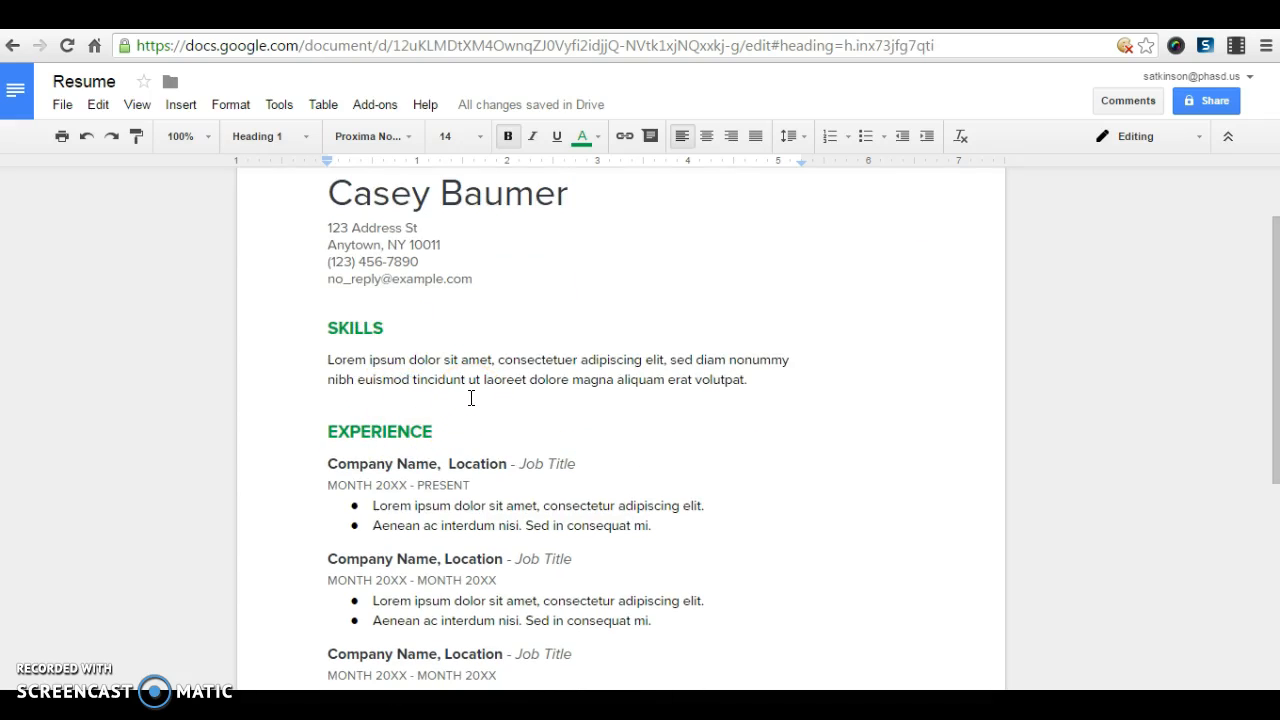
key(shift+Home)
text(OBJECTIVE)
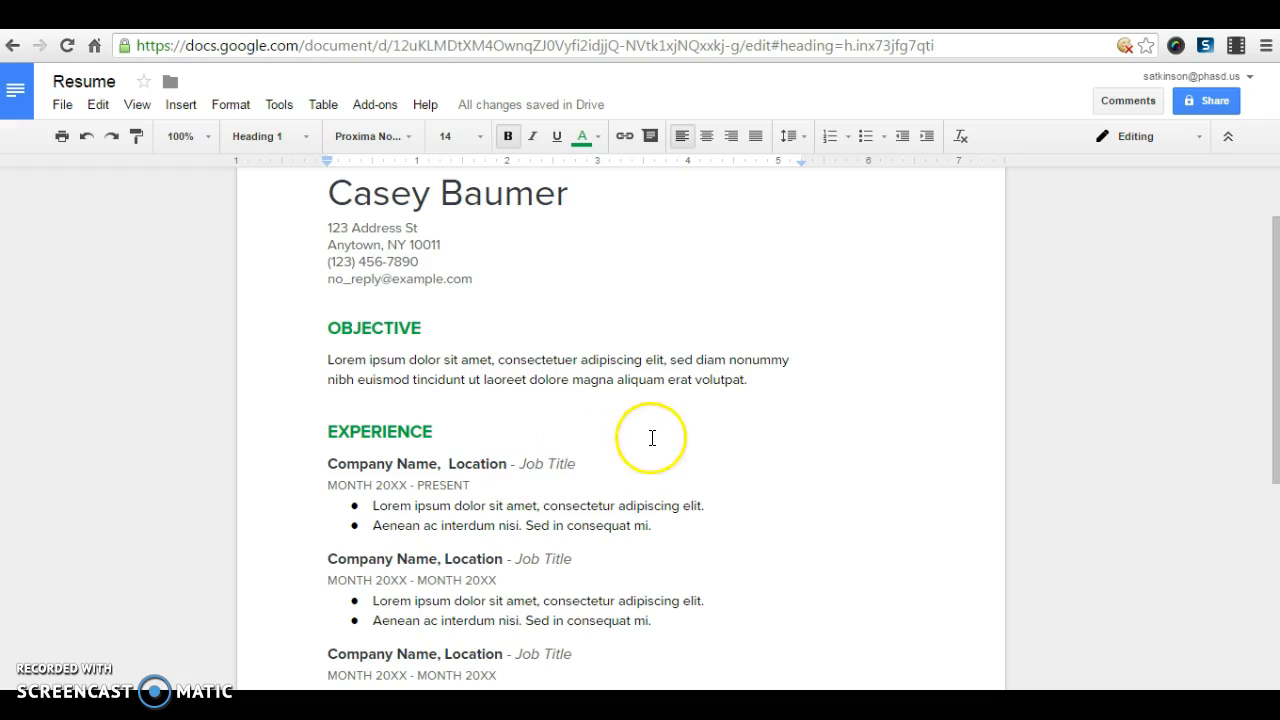
Step: Replace the location placeholder in the first Experience entry with "Port Huron, MI"
scroll(651, 437, down, 2)
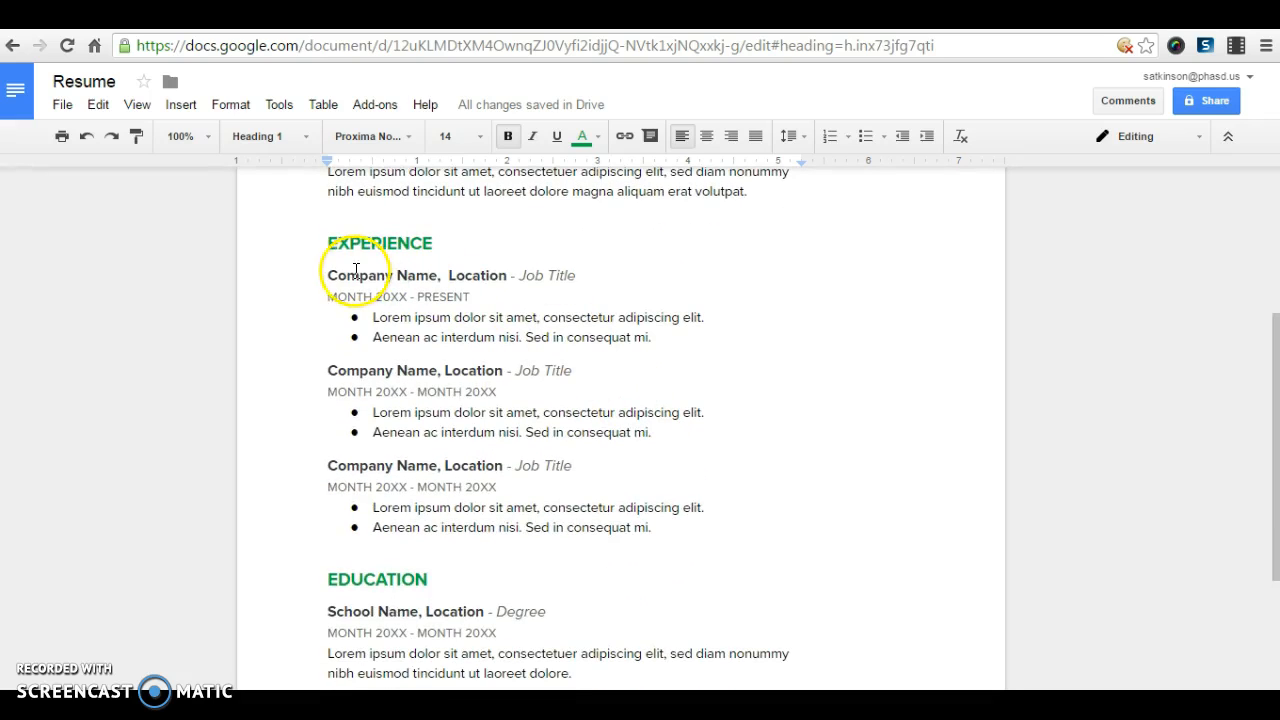
click(507, 276)
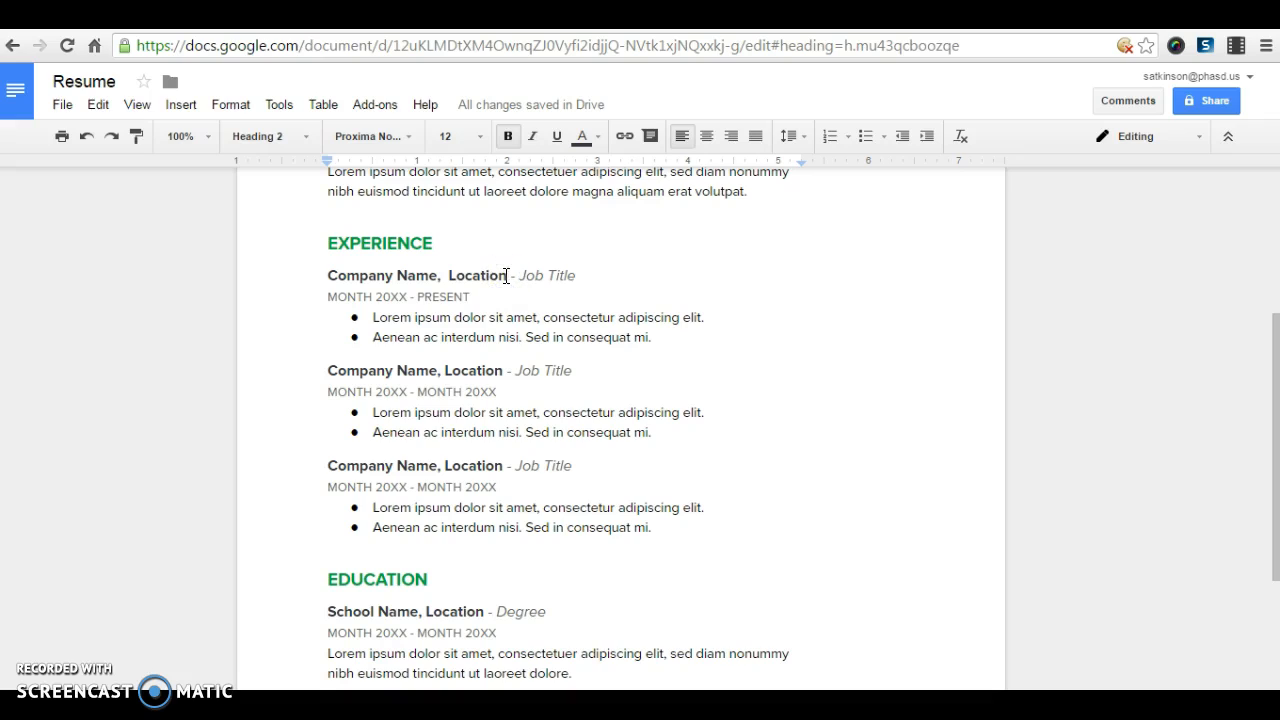
double_click(507, 276)
text(Port H)
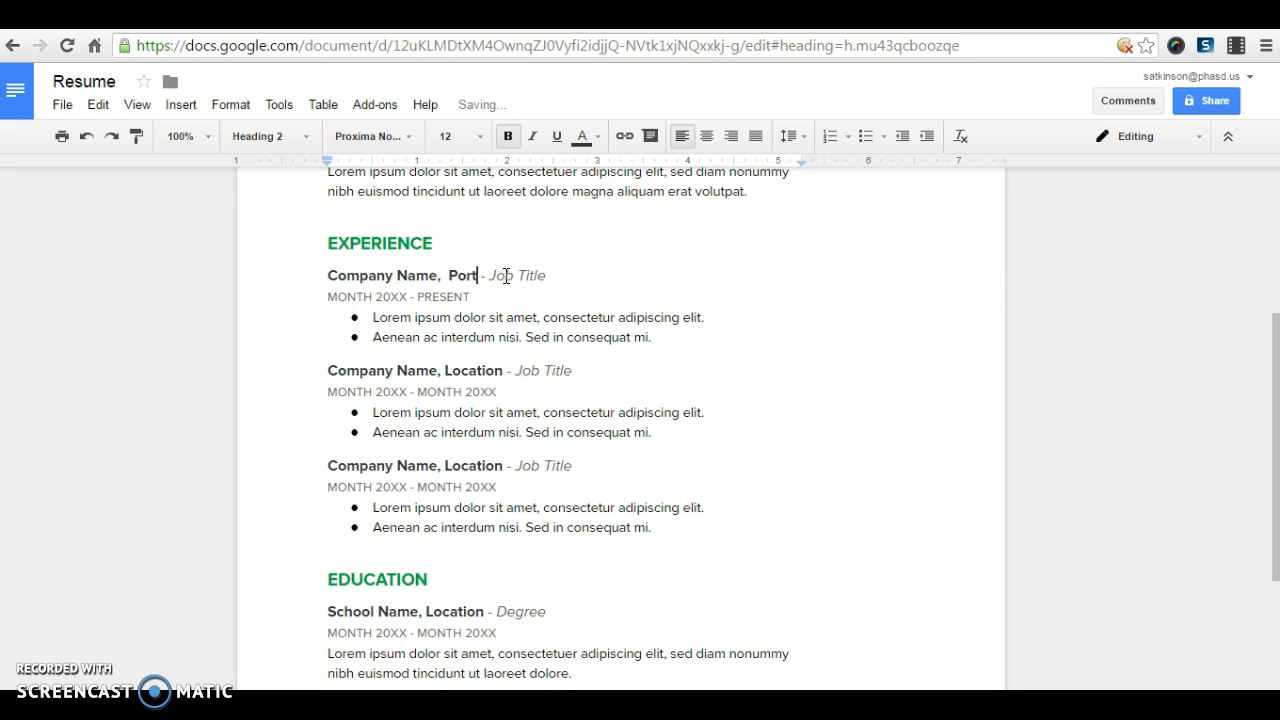
text(uron, )
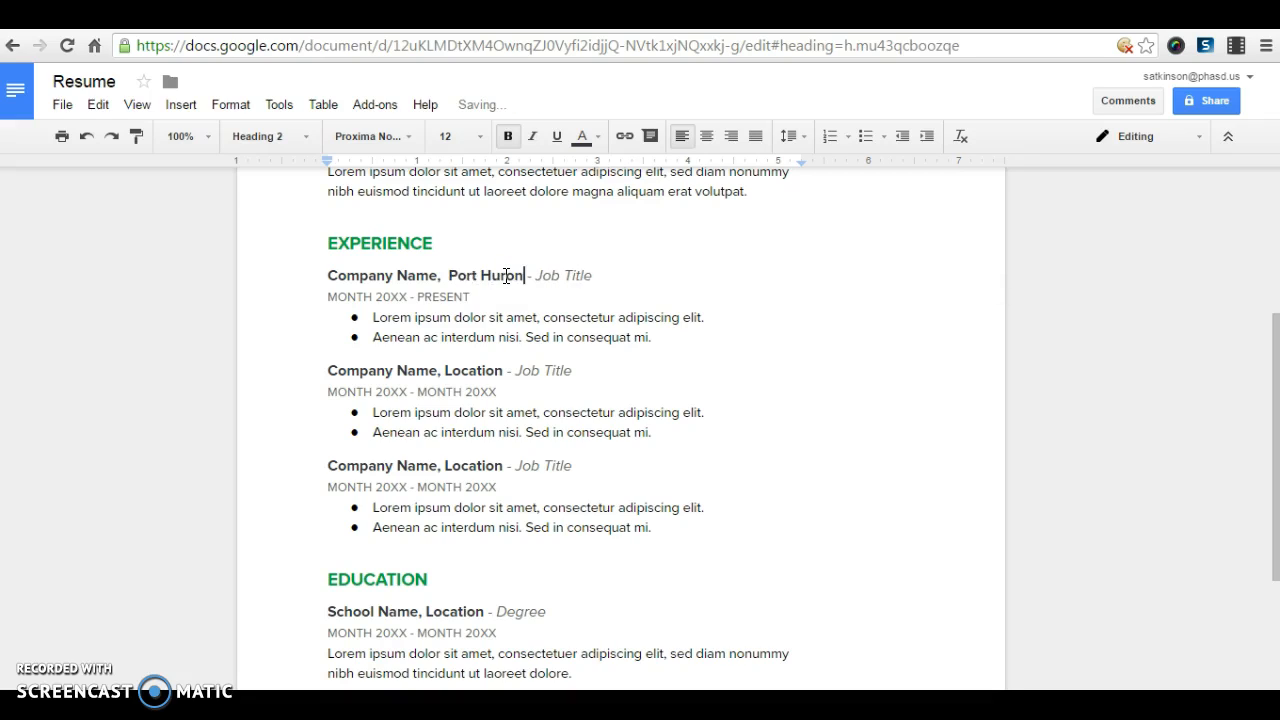
text(MI)
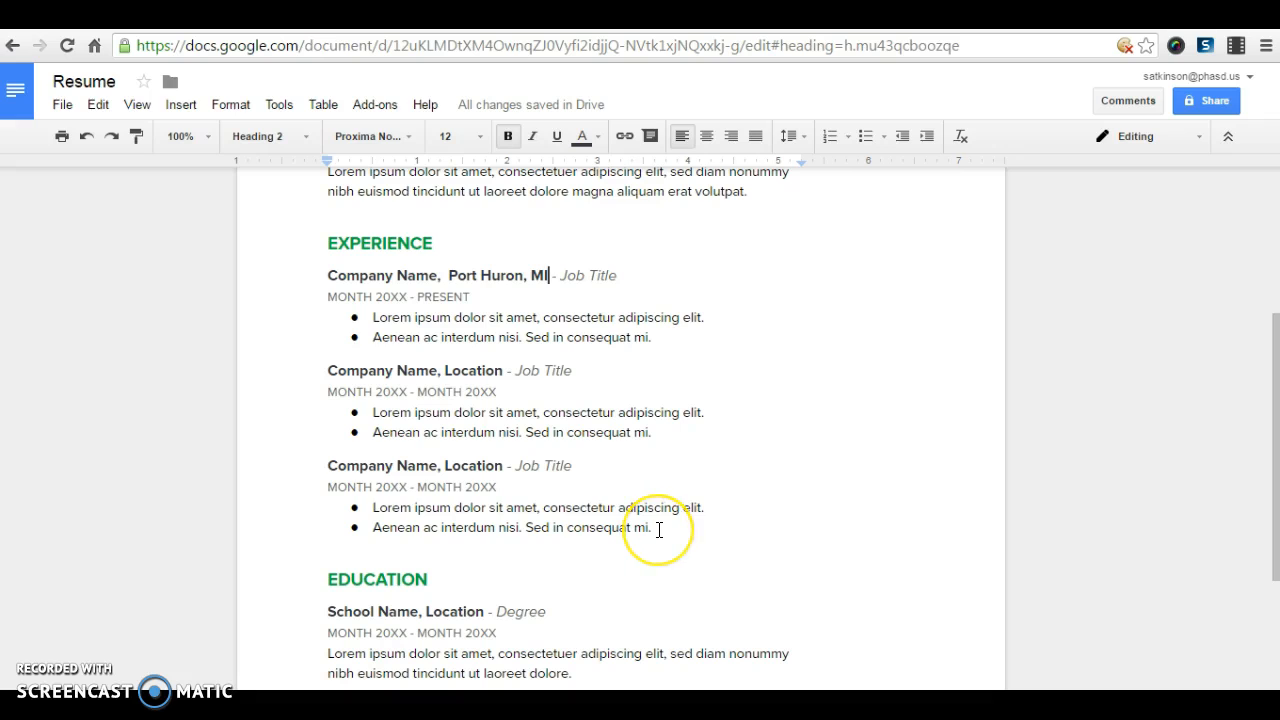
Step: Delete the third Experience entry, including its heading, dates and both bullets, so that the Education section follows the second entry
drag(659, 529, 283, 460)
key(BackSpace)
key(BackSpace)
key(BackSpace)
click(356, 460)
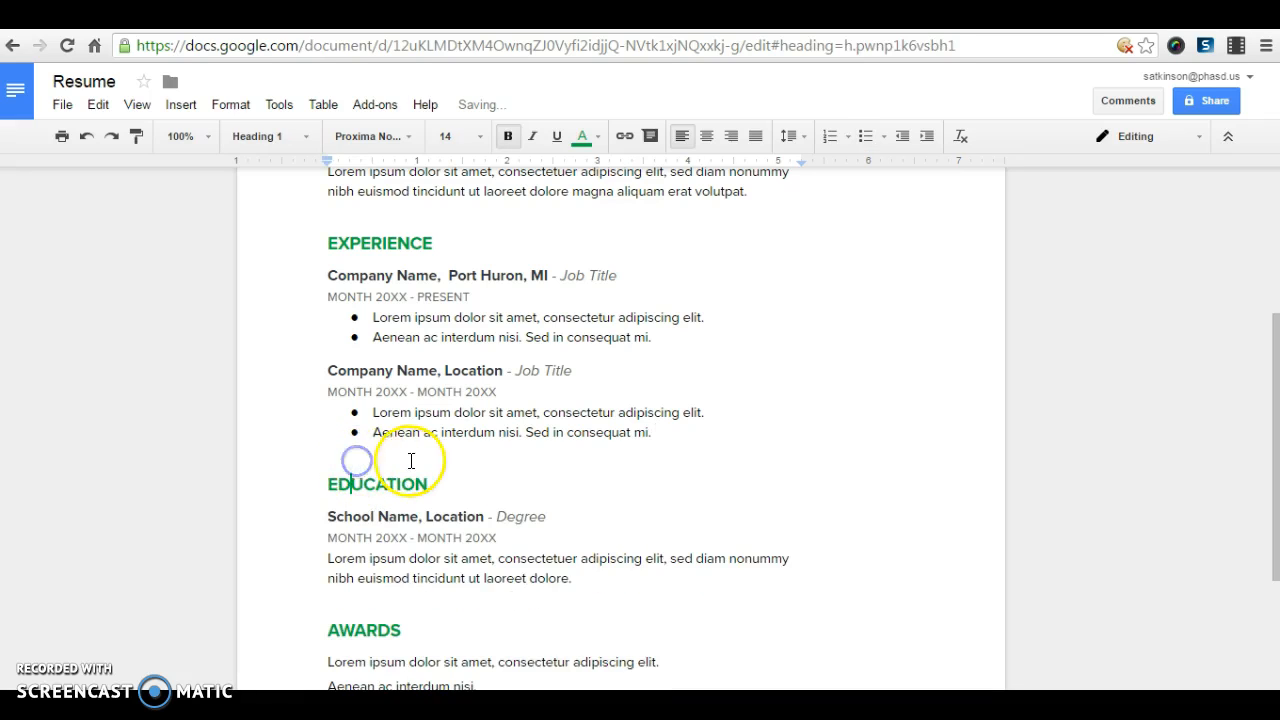
click(332, 452)
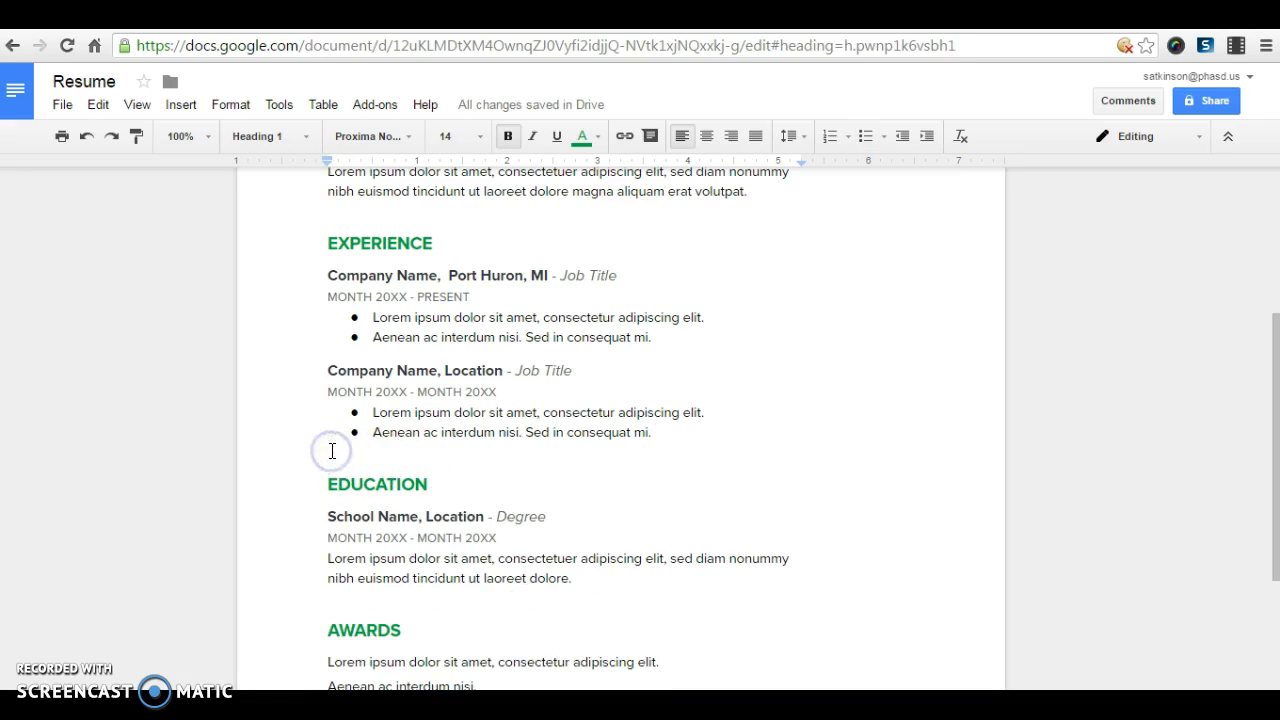
Step: Delete the placeholder description paragraph beneath the dates of the Education entry, along with its empty line
scroll(515, 460, down, 1)
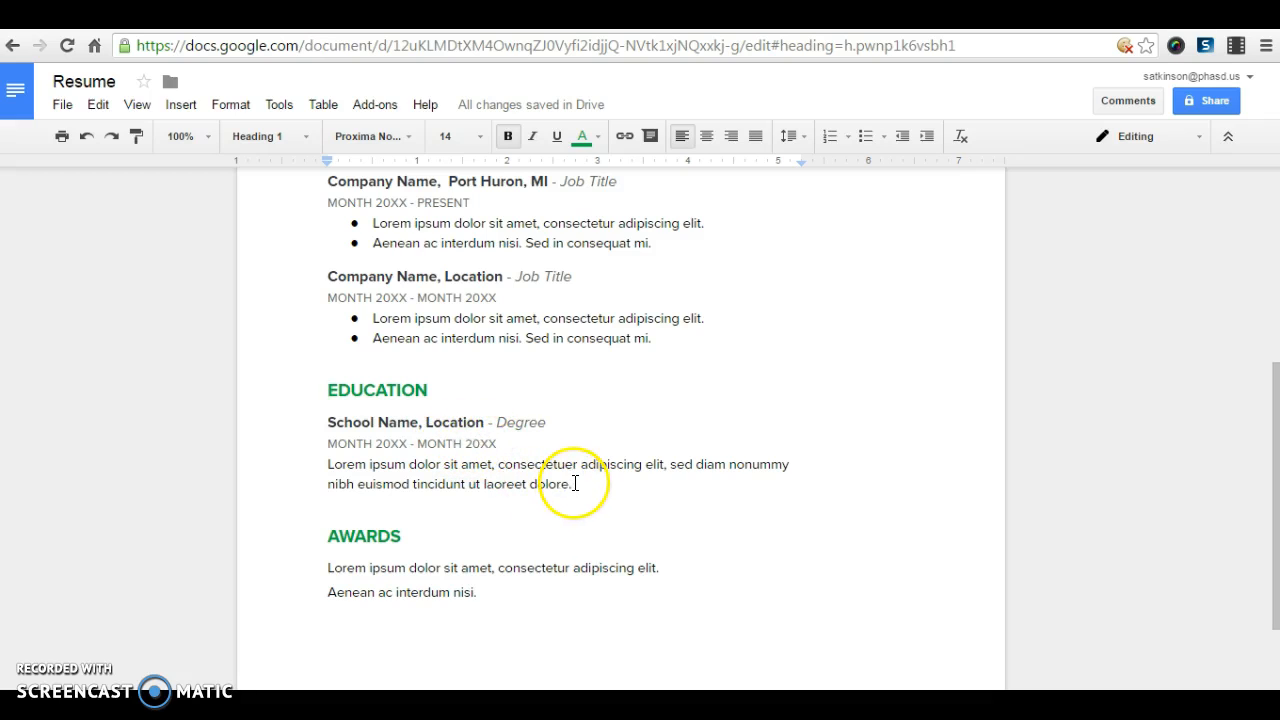
drag(575, 486, 314, 472)
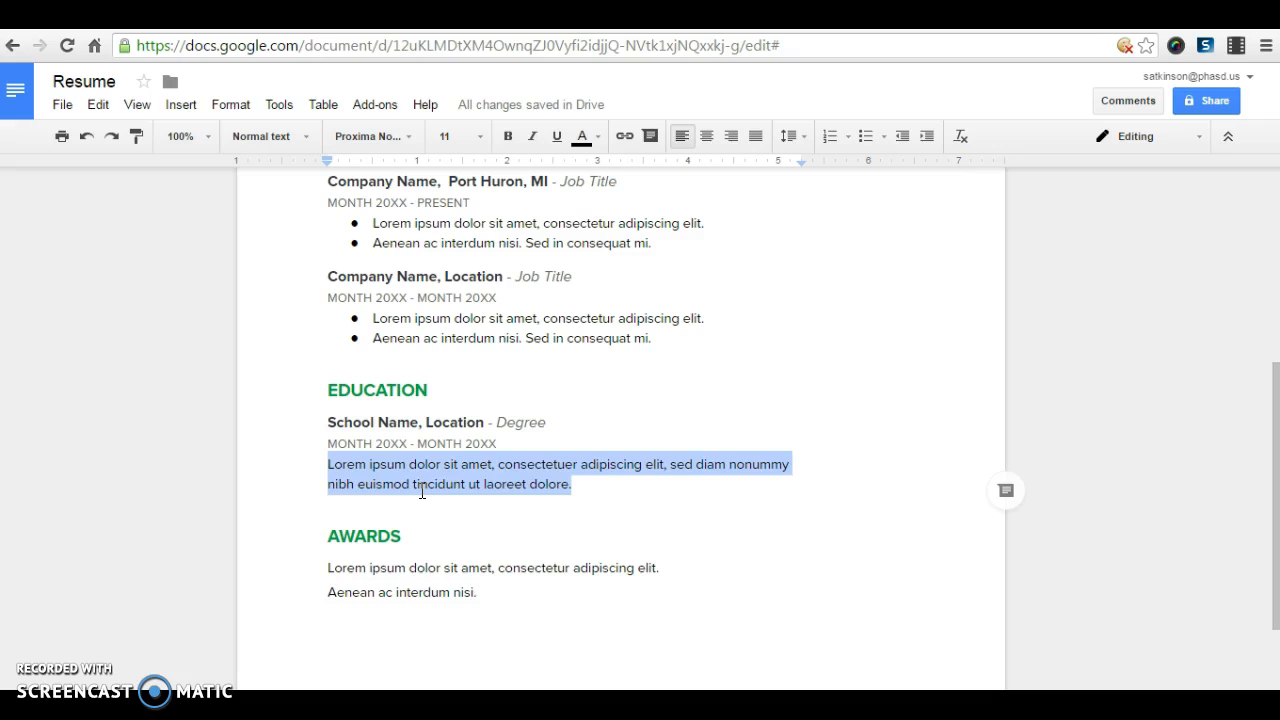
key(BackSpace)
key(BackSpace)
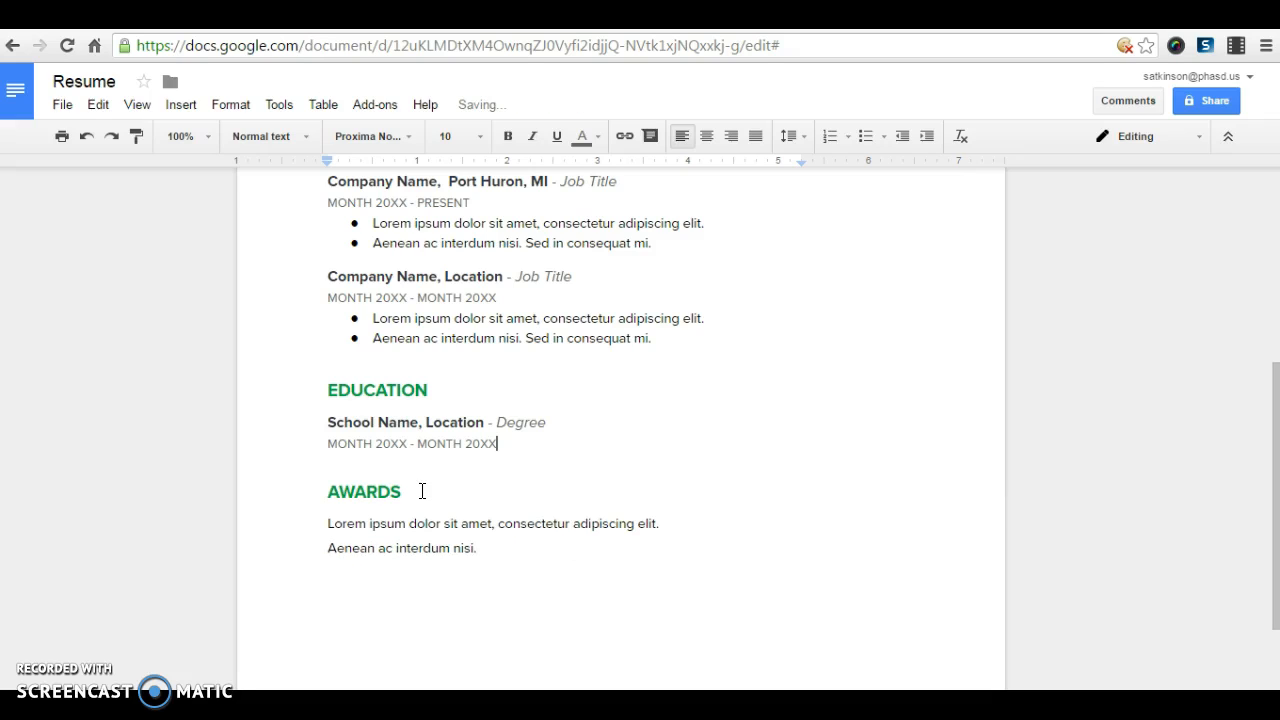
Step: Replace the AWARDS heading with "ADDITIONAL SKILLS"
click(401, 492)
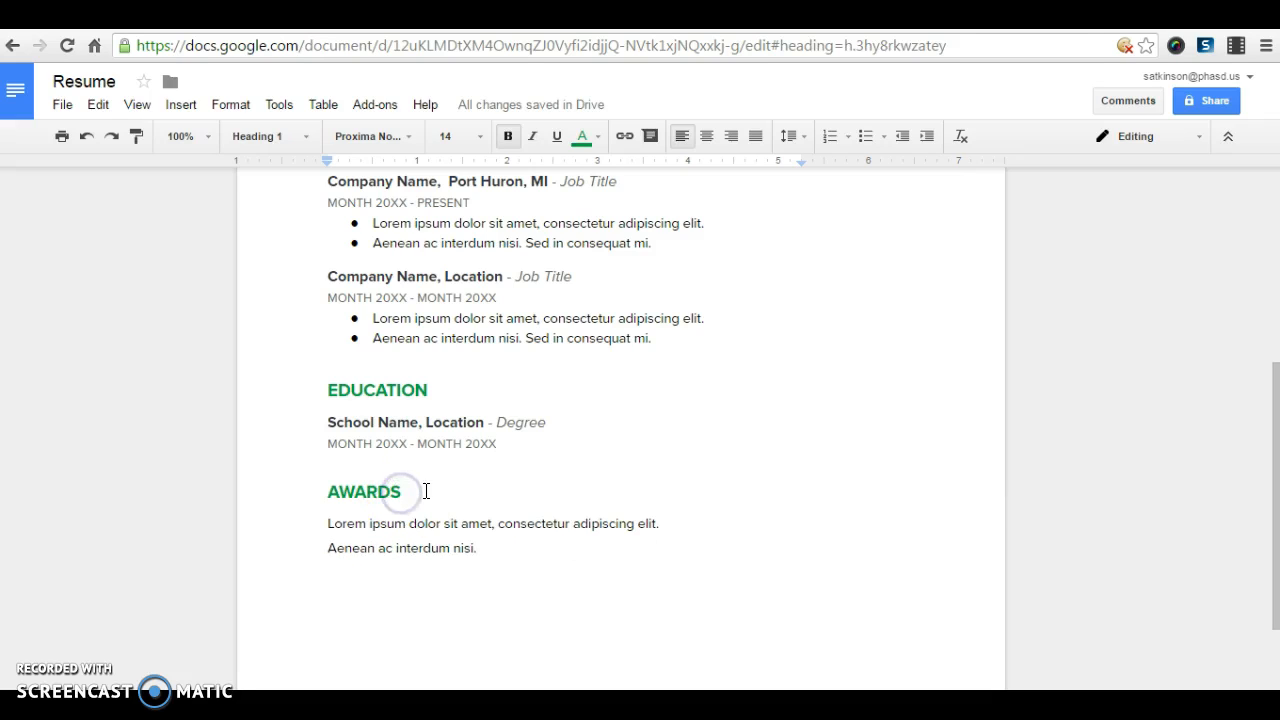
key(shift+Home)
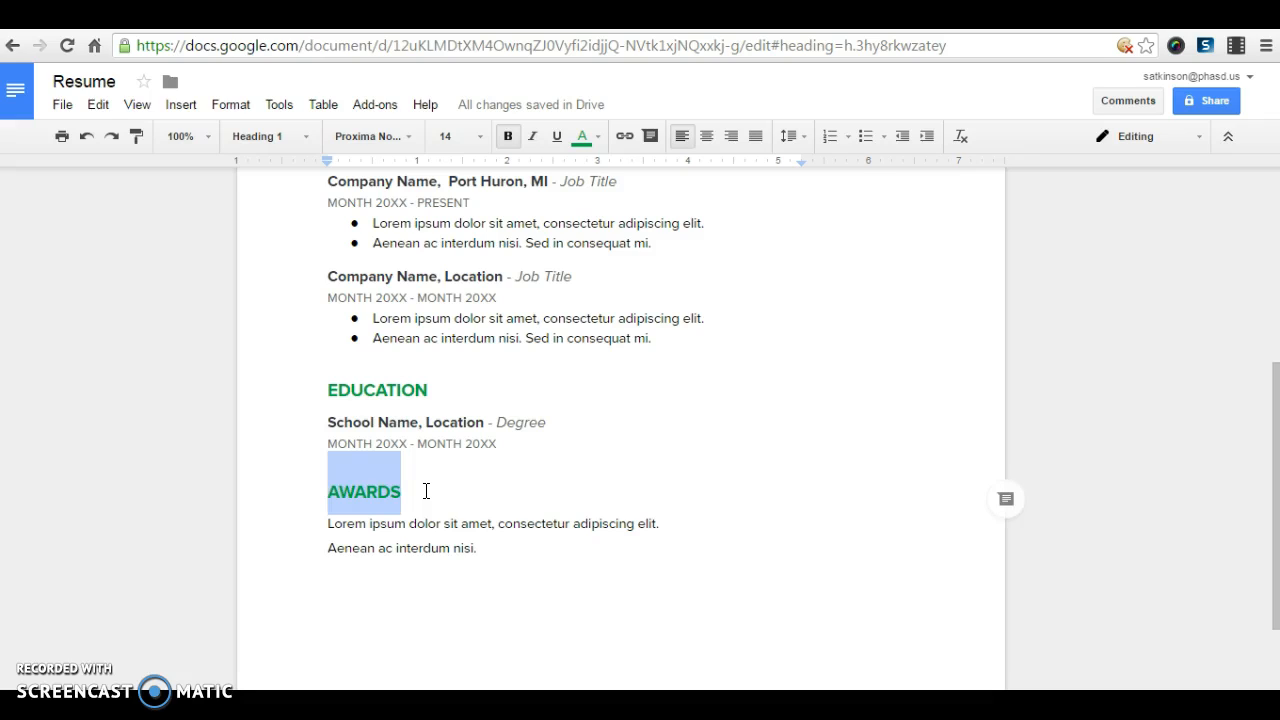
text(ADDIT)
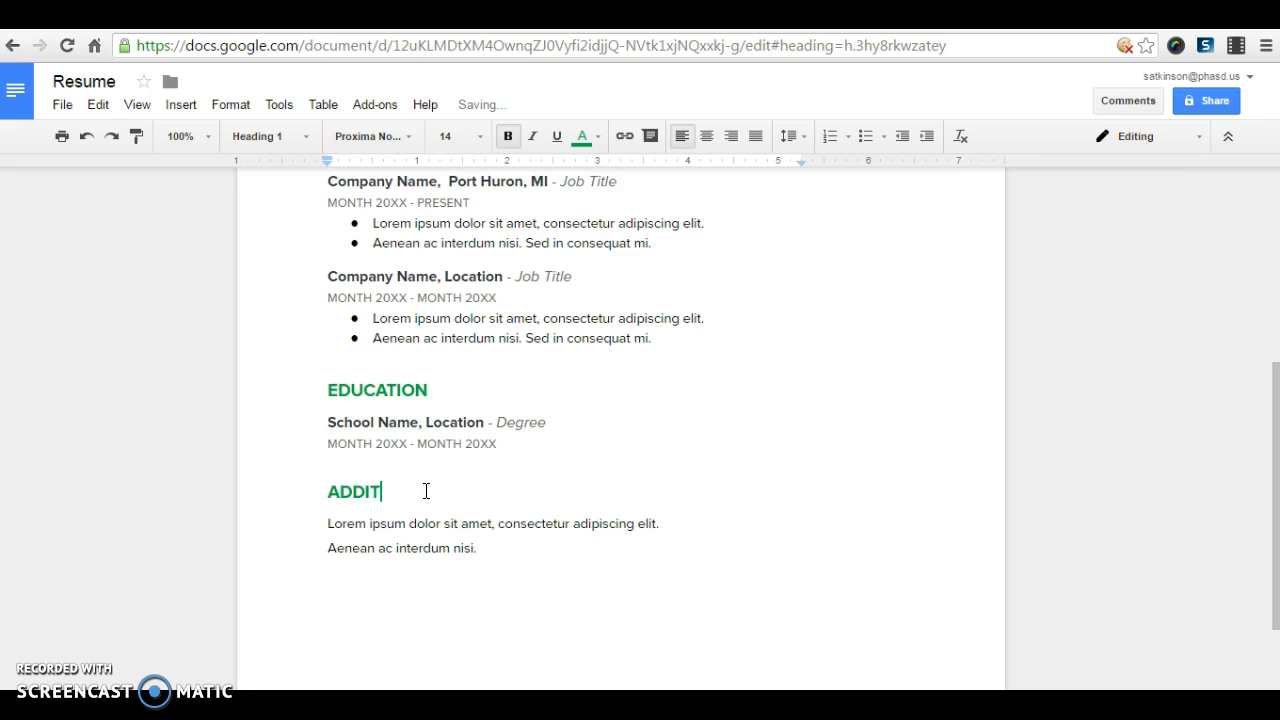
text(IONAL SKILLD)
key(BackSpace)
text(S)
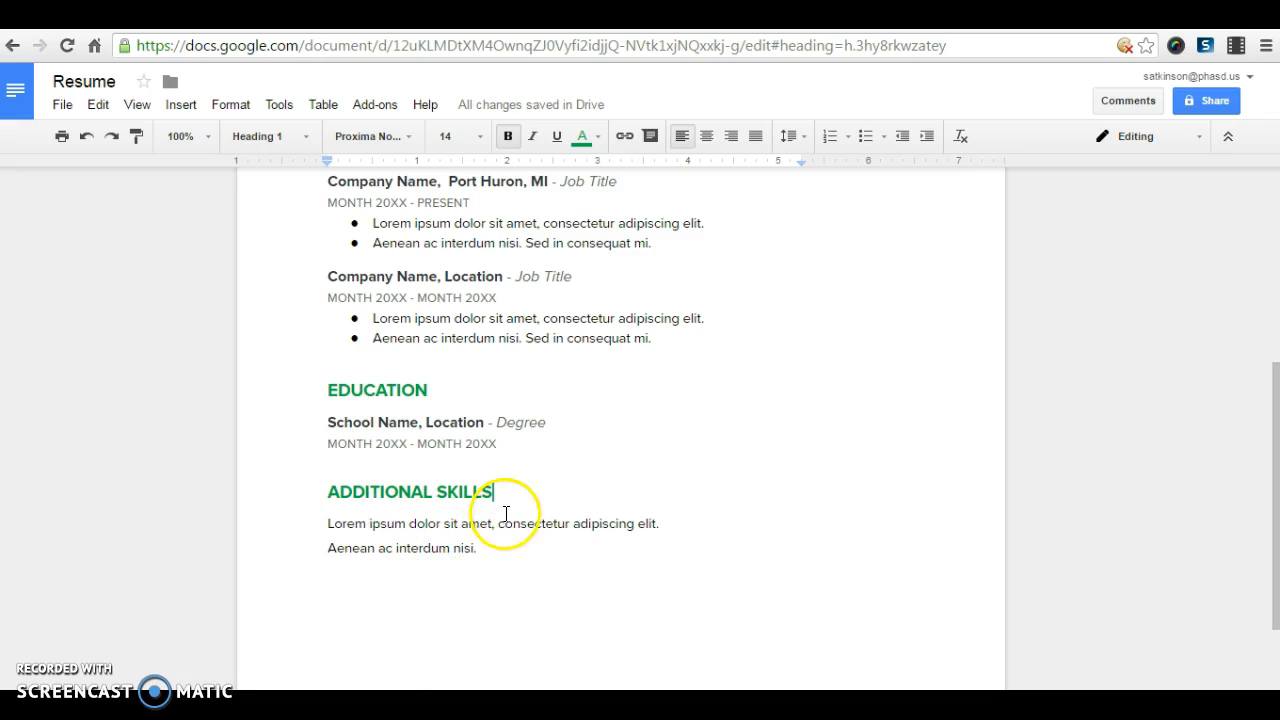
Step: Examine the revised resume's sections, from Additional Skills back up through Education, Experience and Objective to the contact block
scroll(500, 500, up, 1)
scroll(500, 502, up, 3)
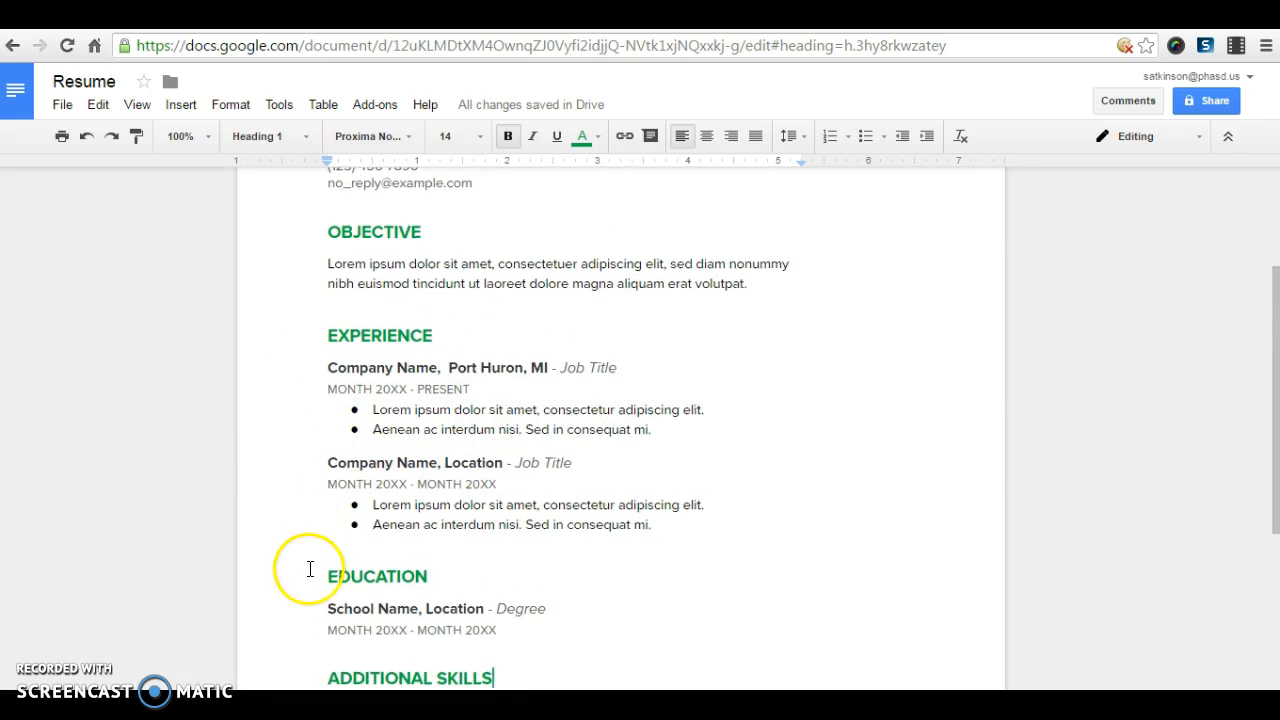
scroll(295, 555, down, 4)
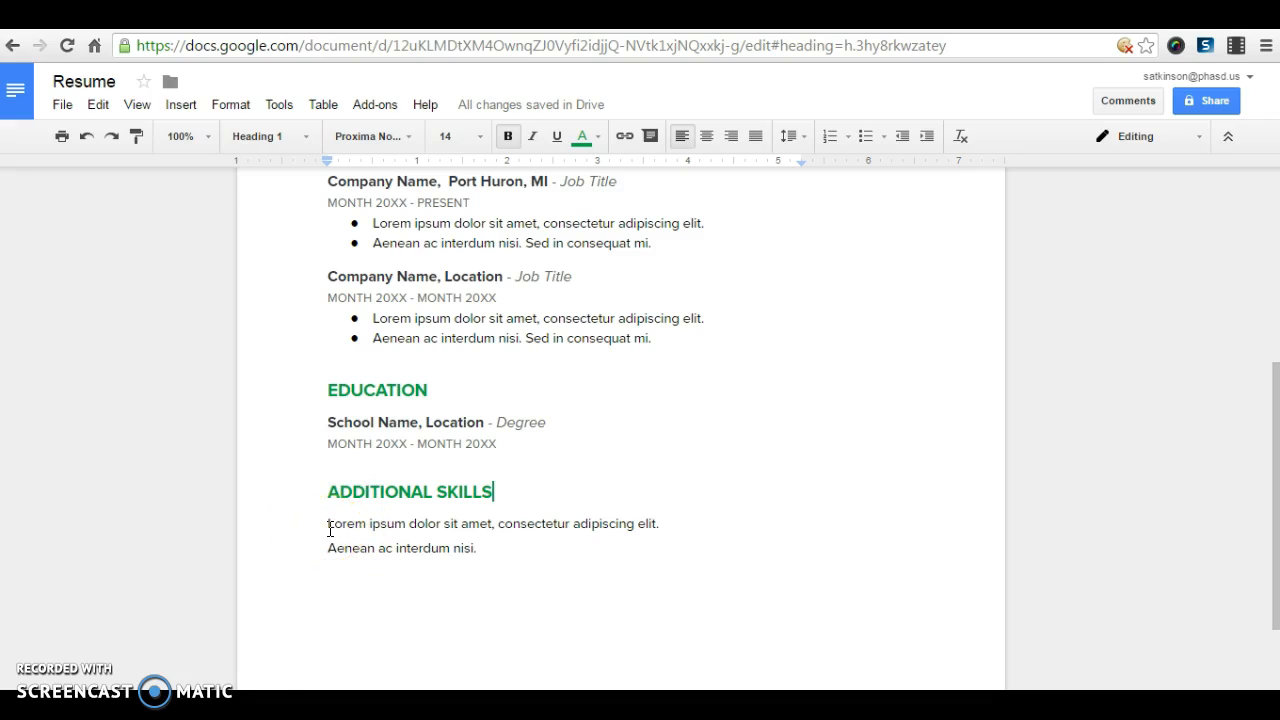
scroll(309, 533, up, 1)
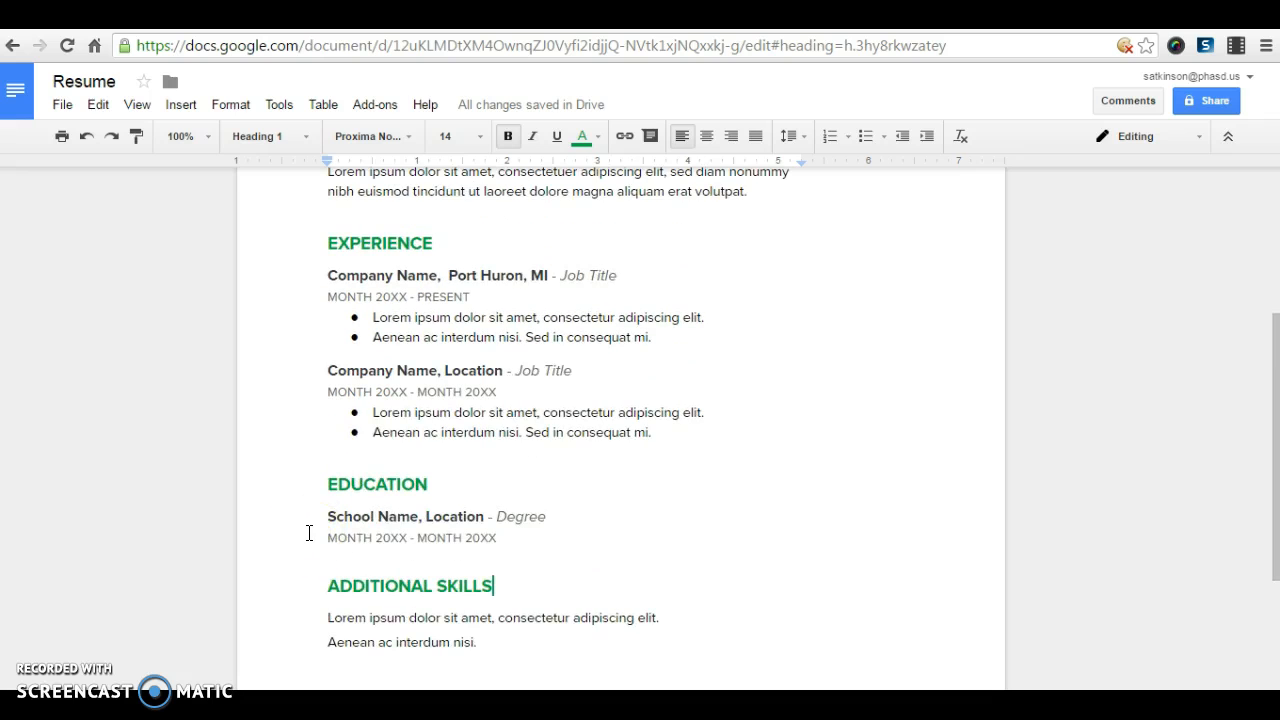
scroll(309, 533, up, 3)
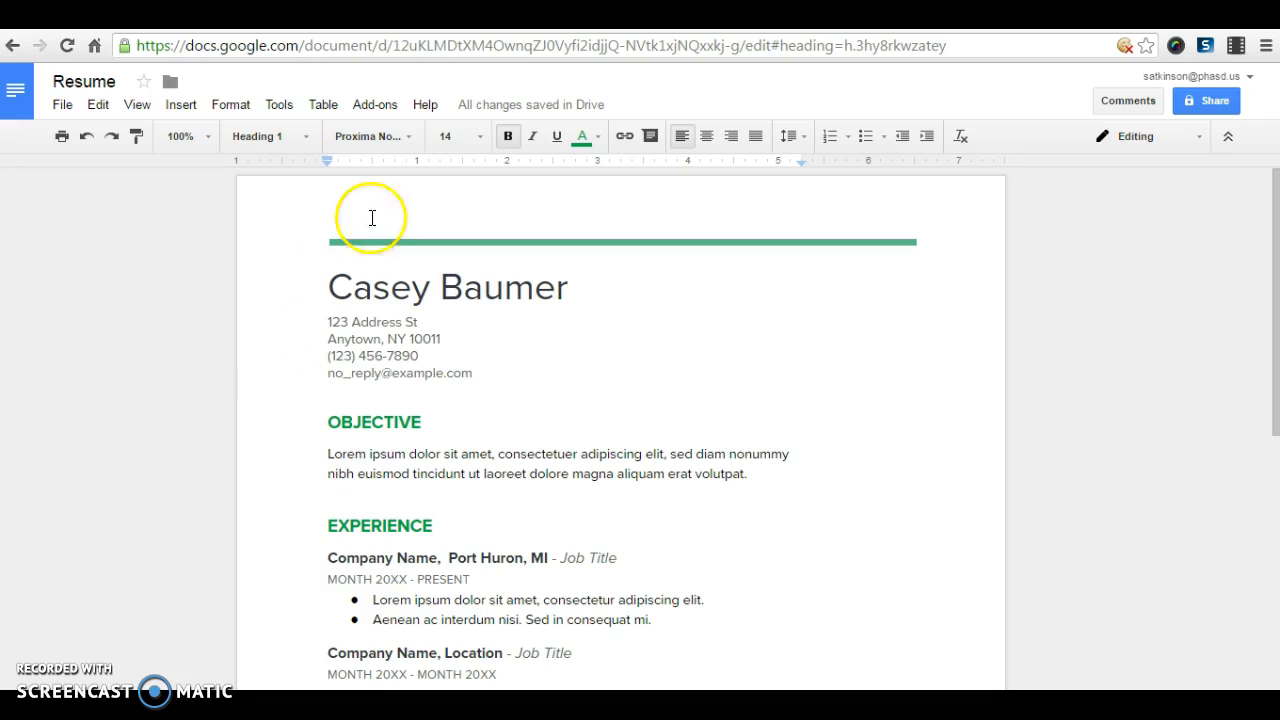
mouse_move(464, 113)
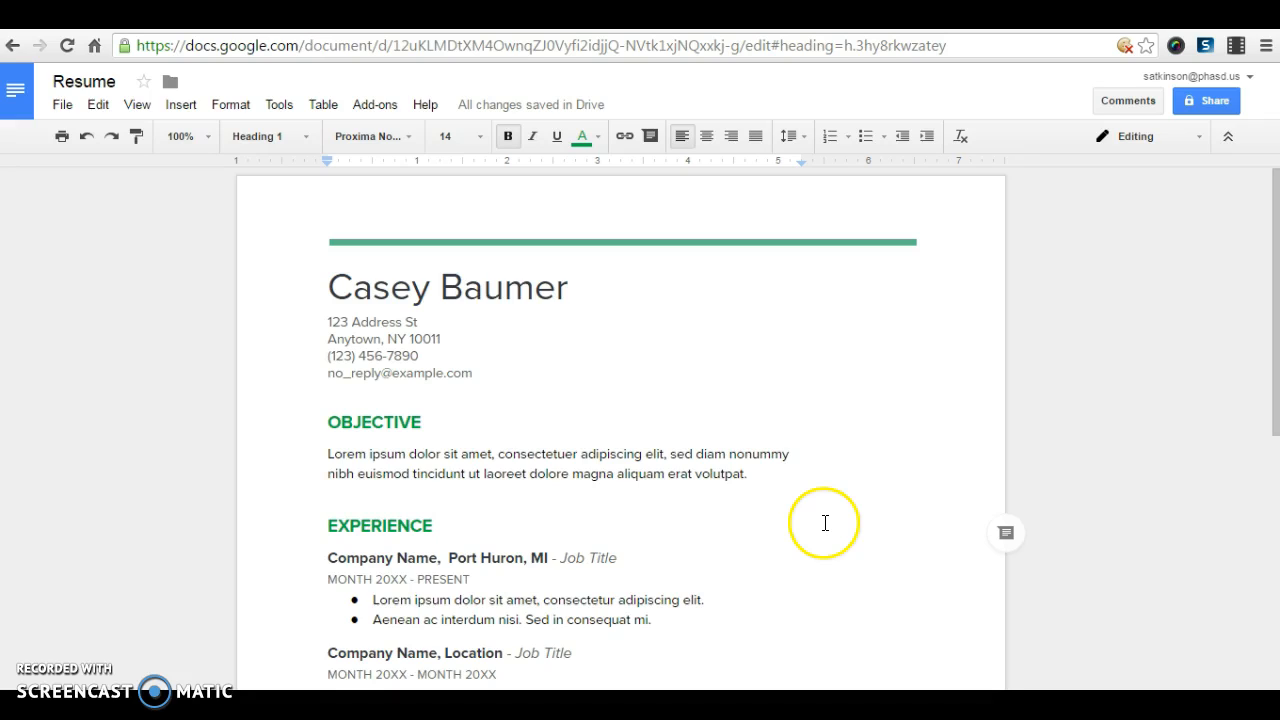
click(826, 457)
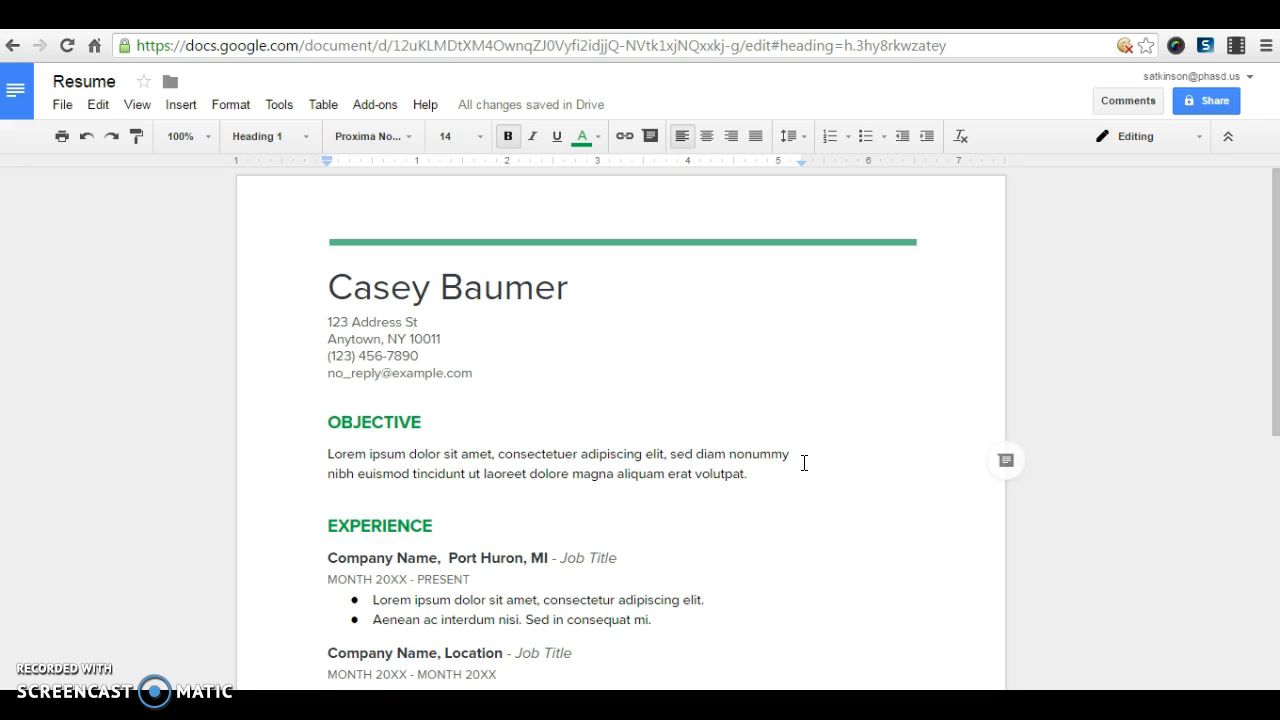
click(791, 440)
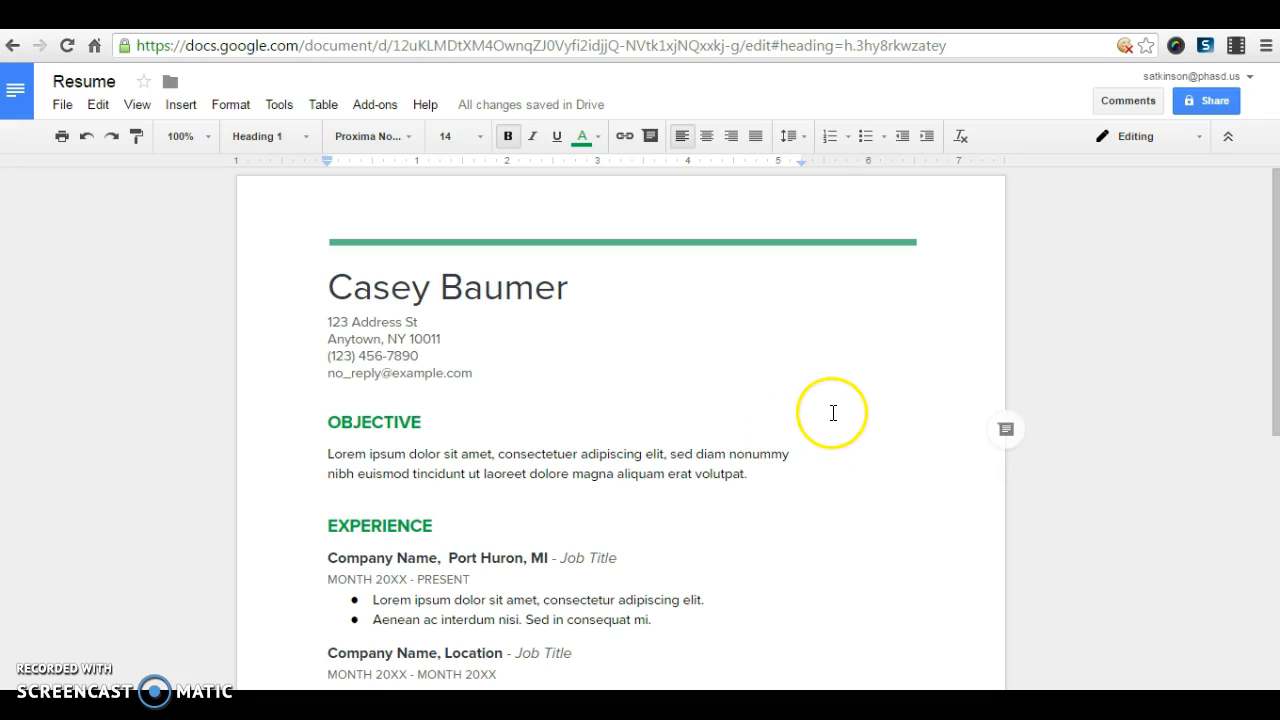